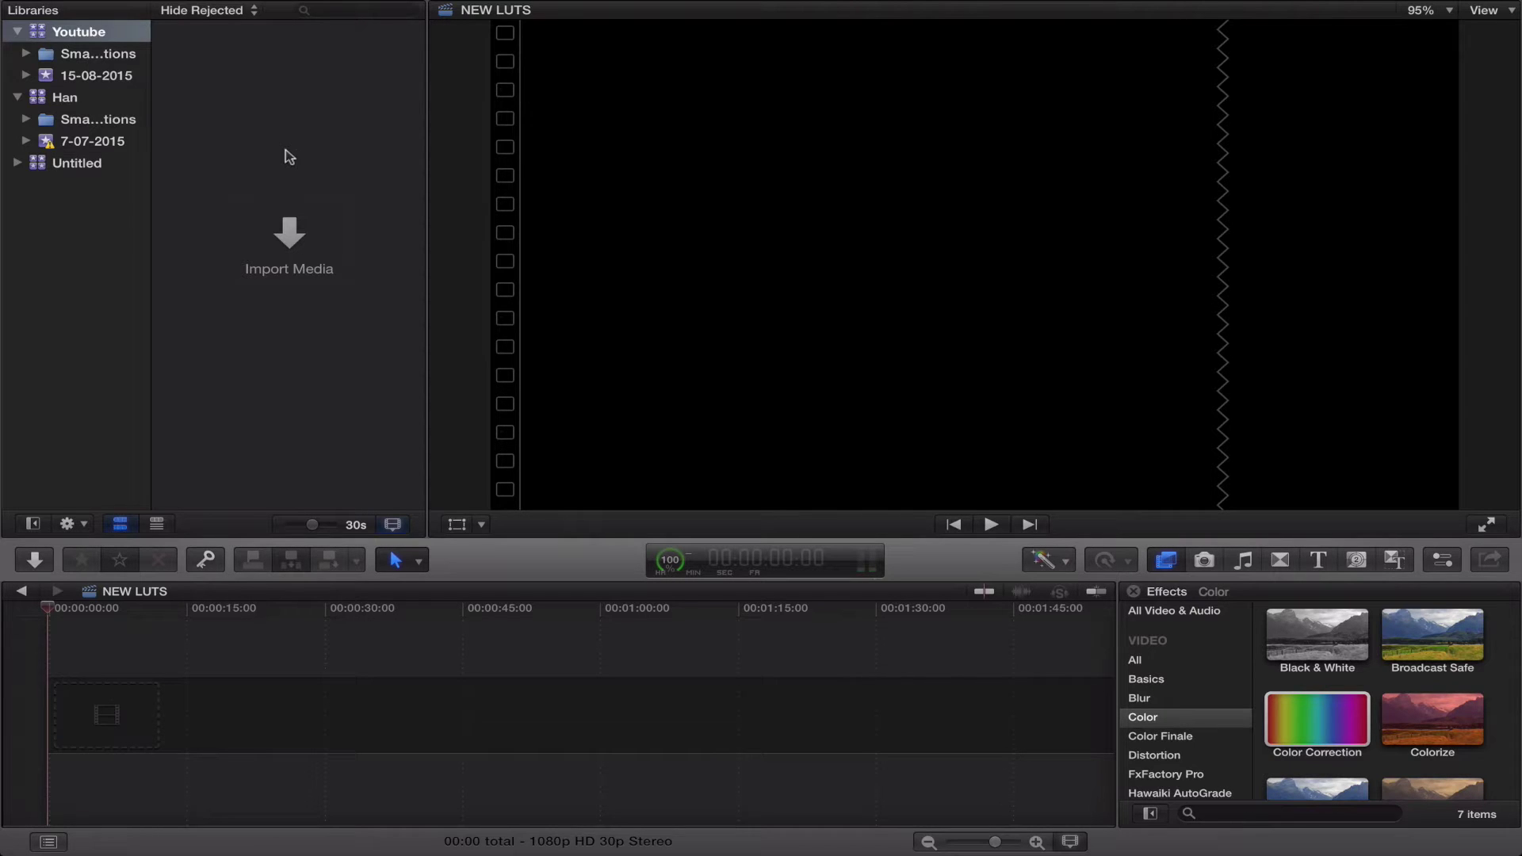
Step: Start a new project named 'Color', leaving the render format at Apple ProRes 422
mouse_move(324, 2)
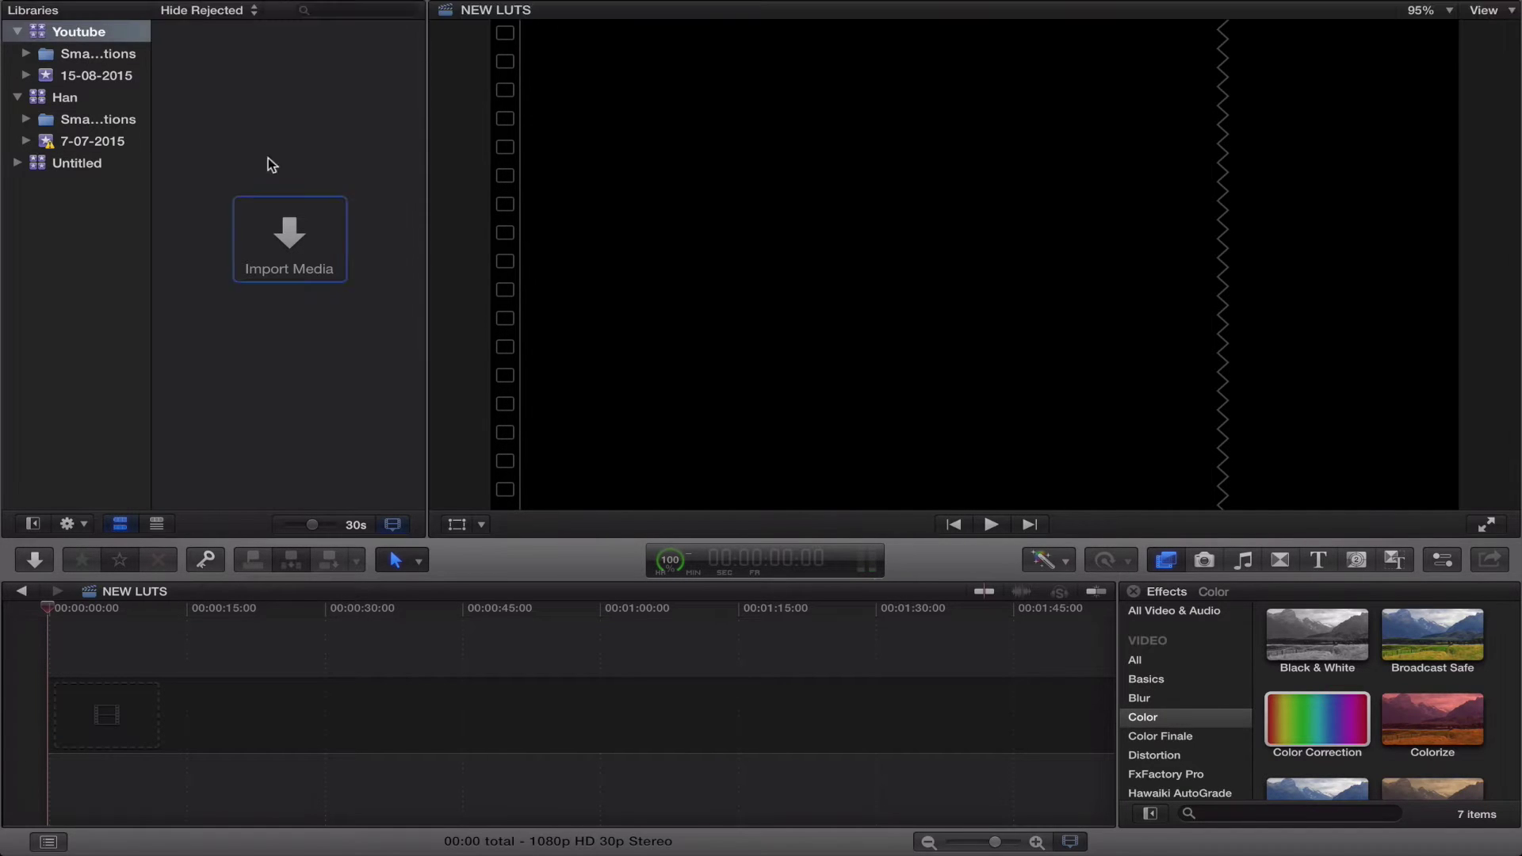
left_click(181, 10)
mouse_move(187, 32)
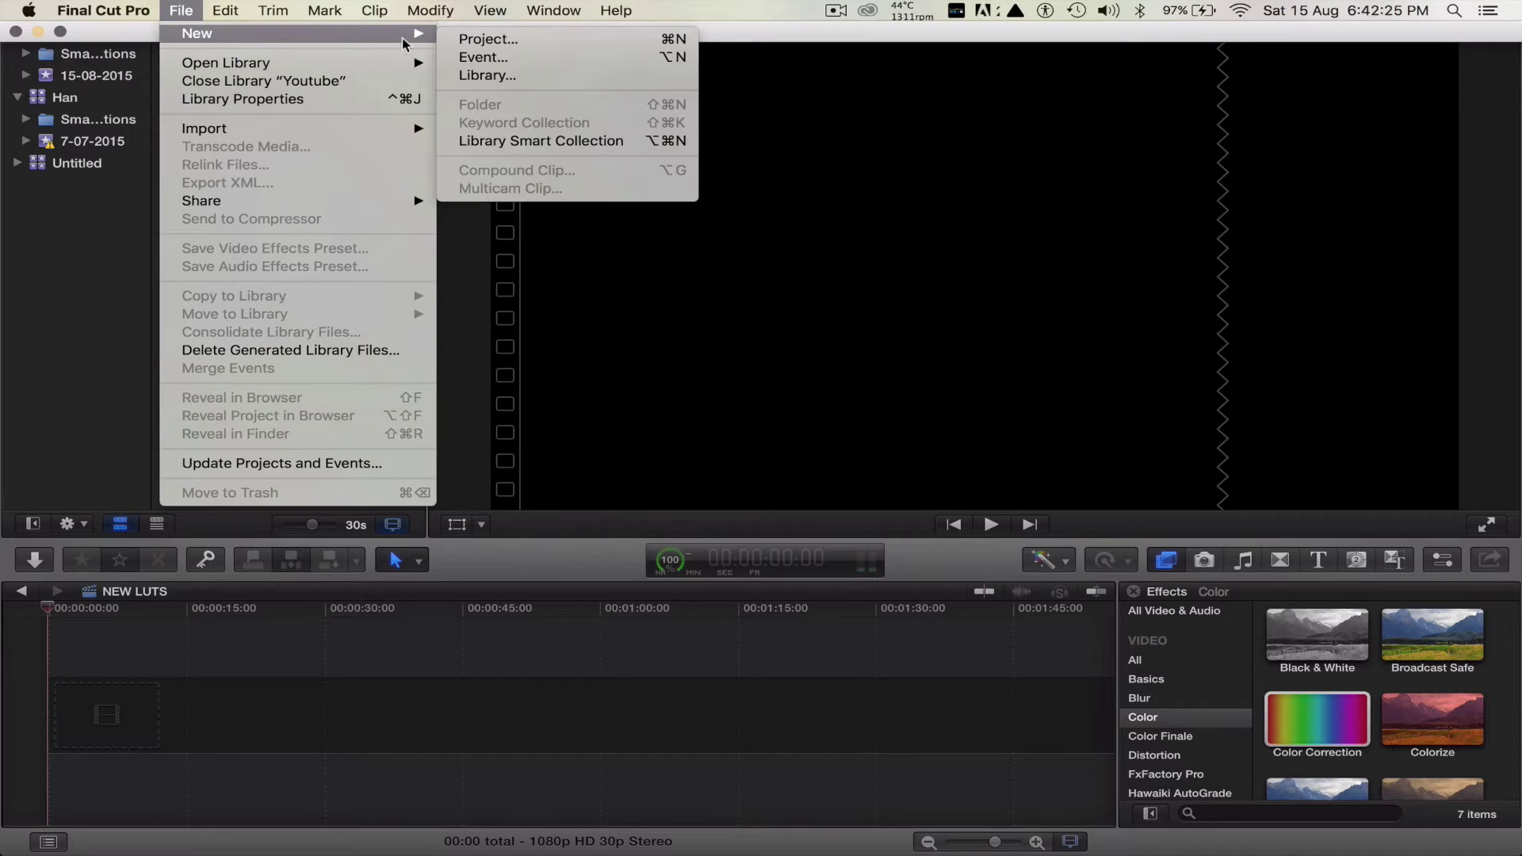
left_click(456, 39)
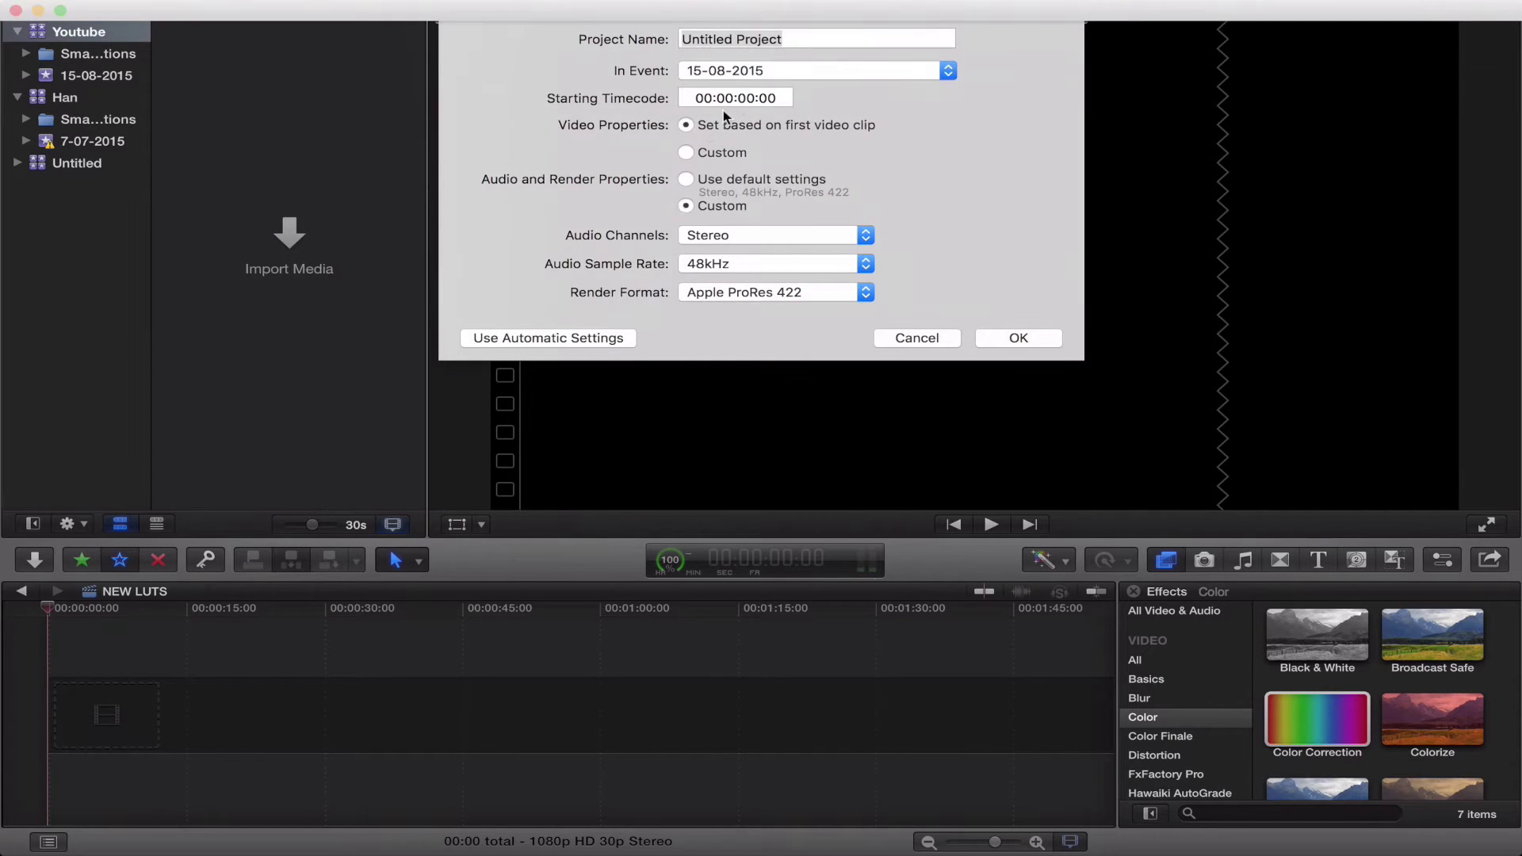
type("Color")
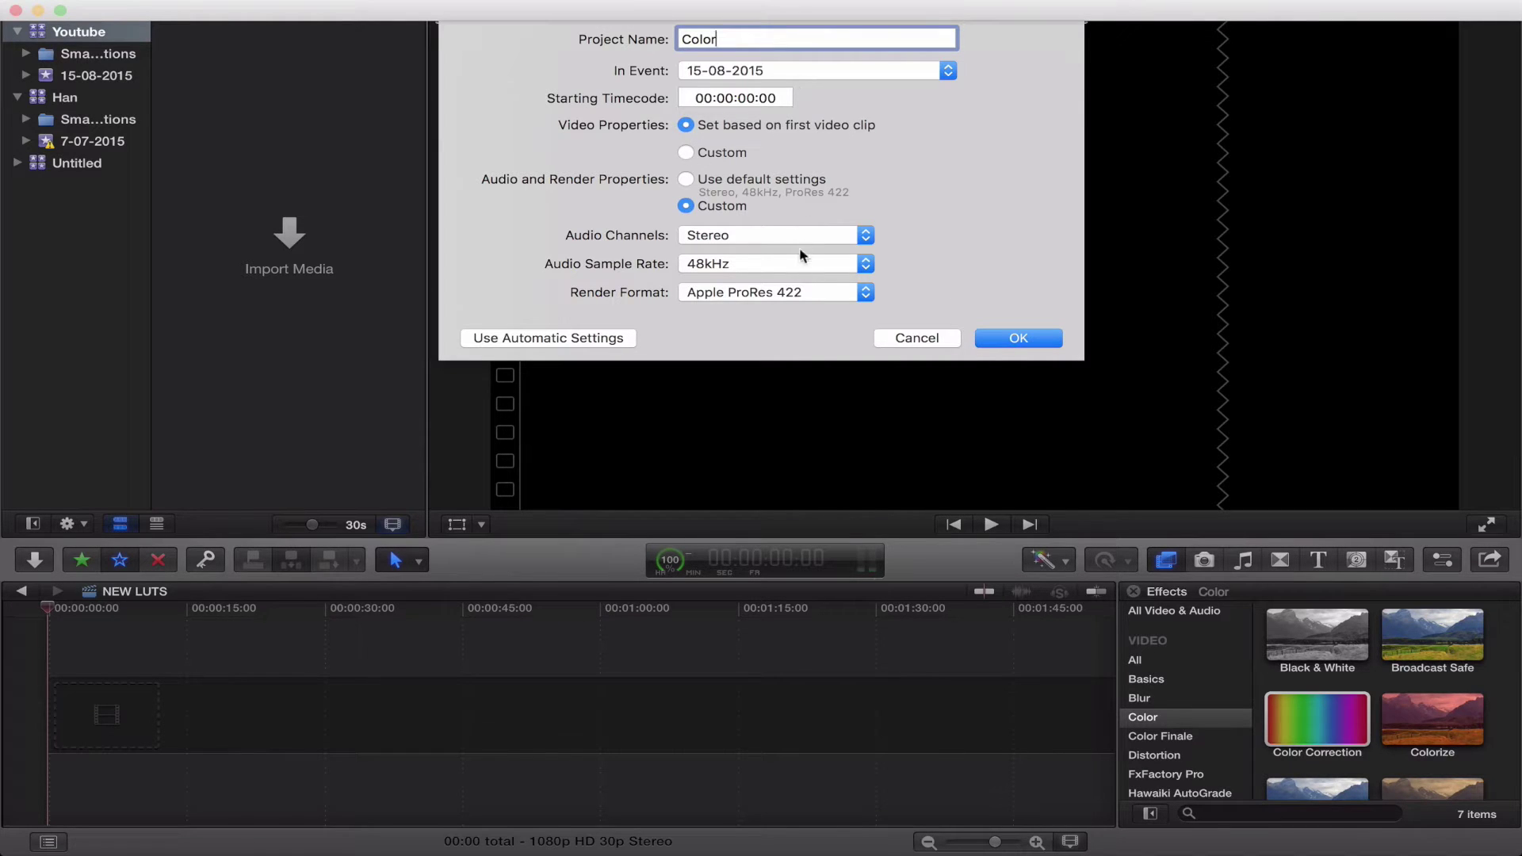
left_click(801, 294)
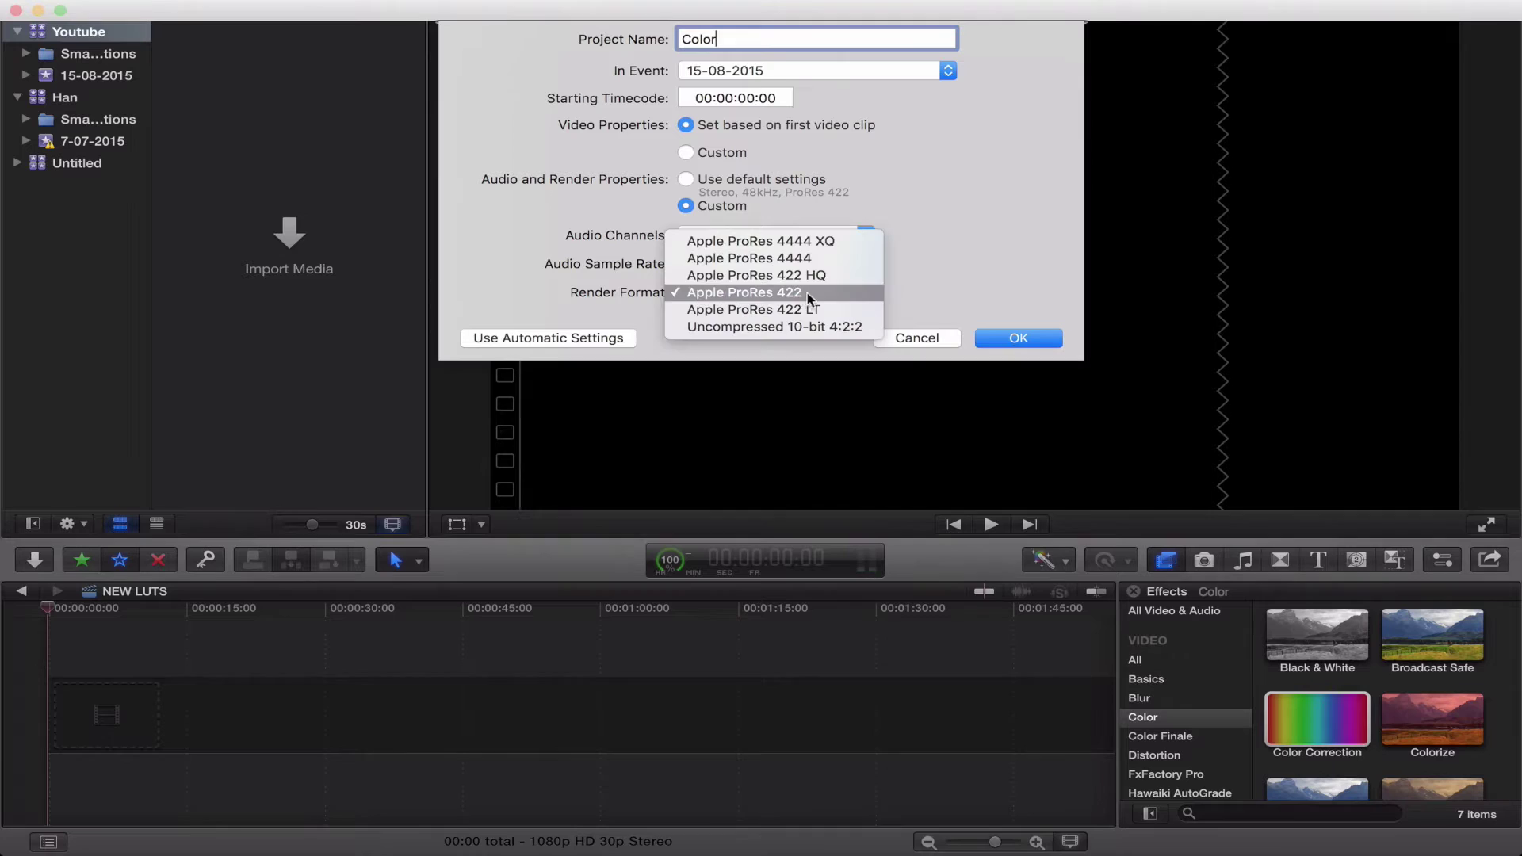
left_click(807, 292)
left_click(808, 295)
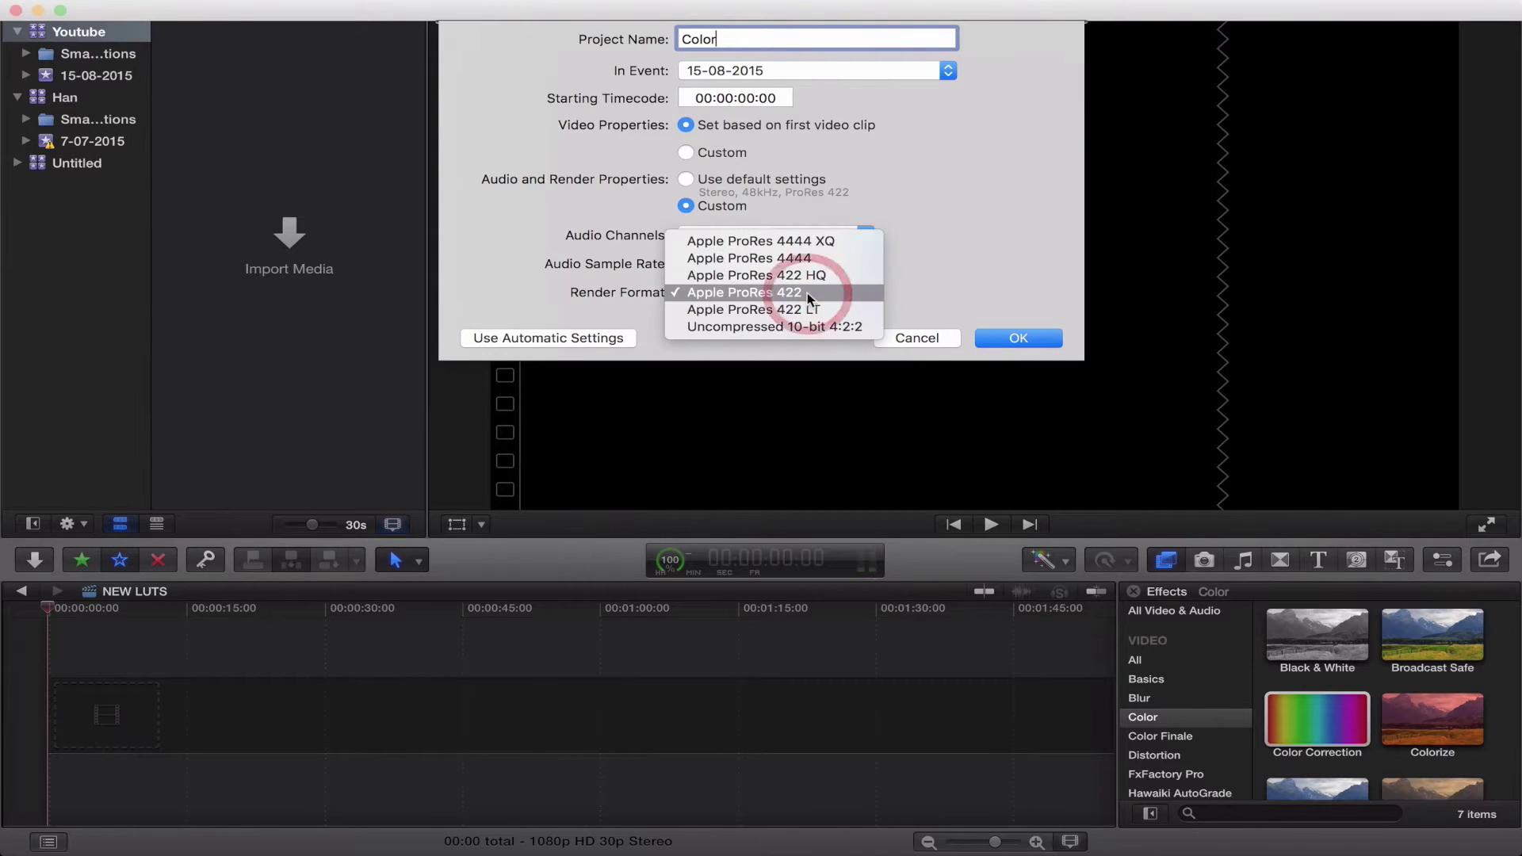
left_click(942, 299)
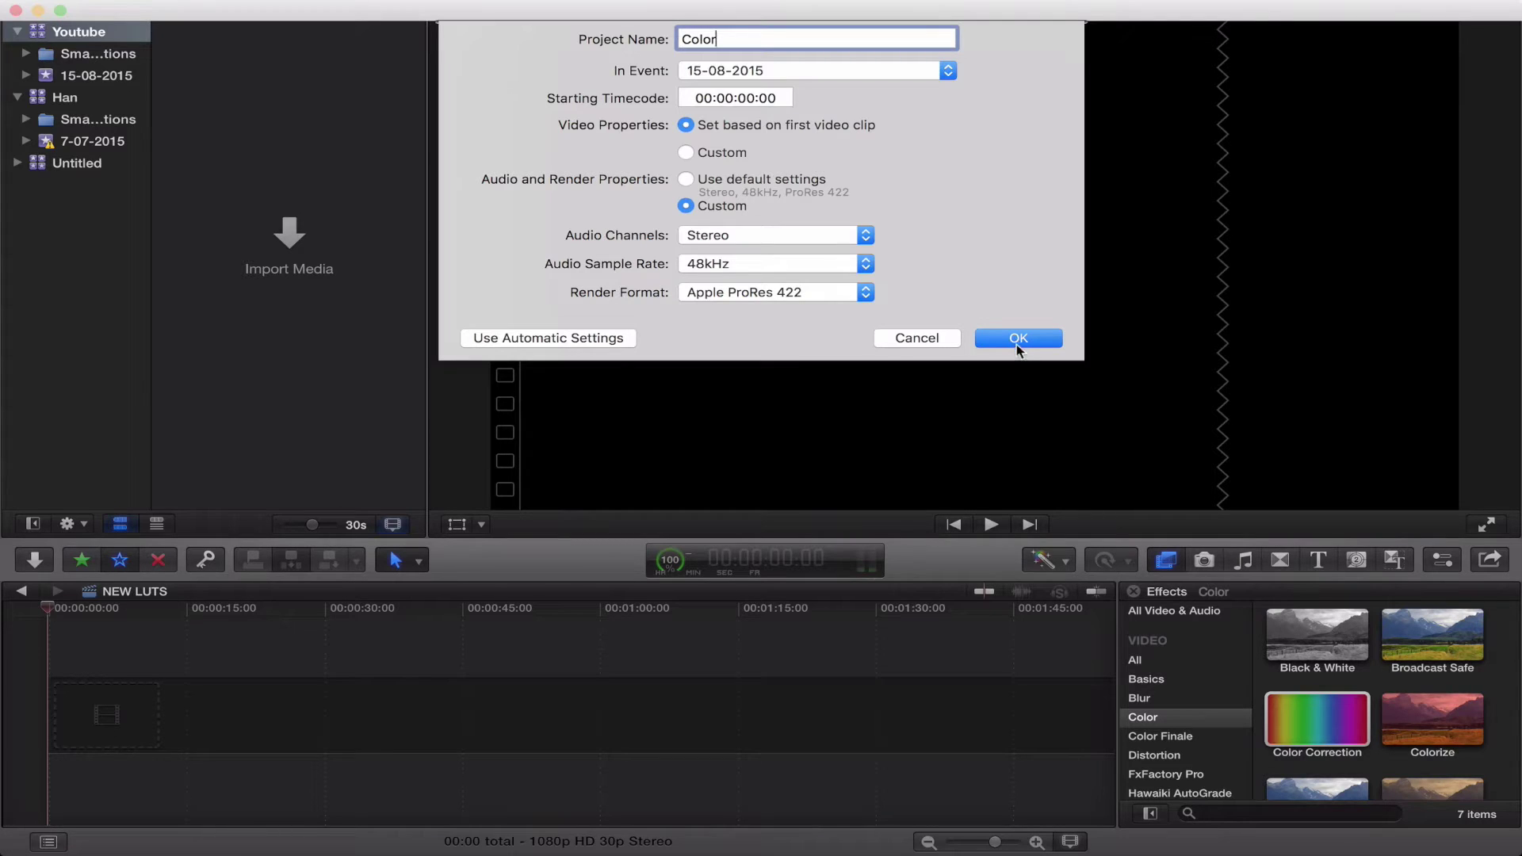
Step: Create the Color project and paste the GOPR5371 GoPro clip into it
left_click(1018, 339)
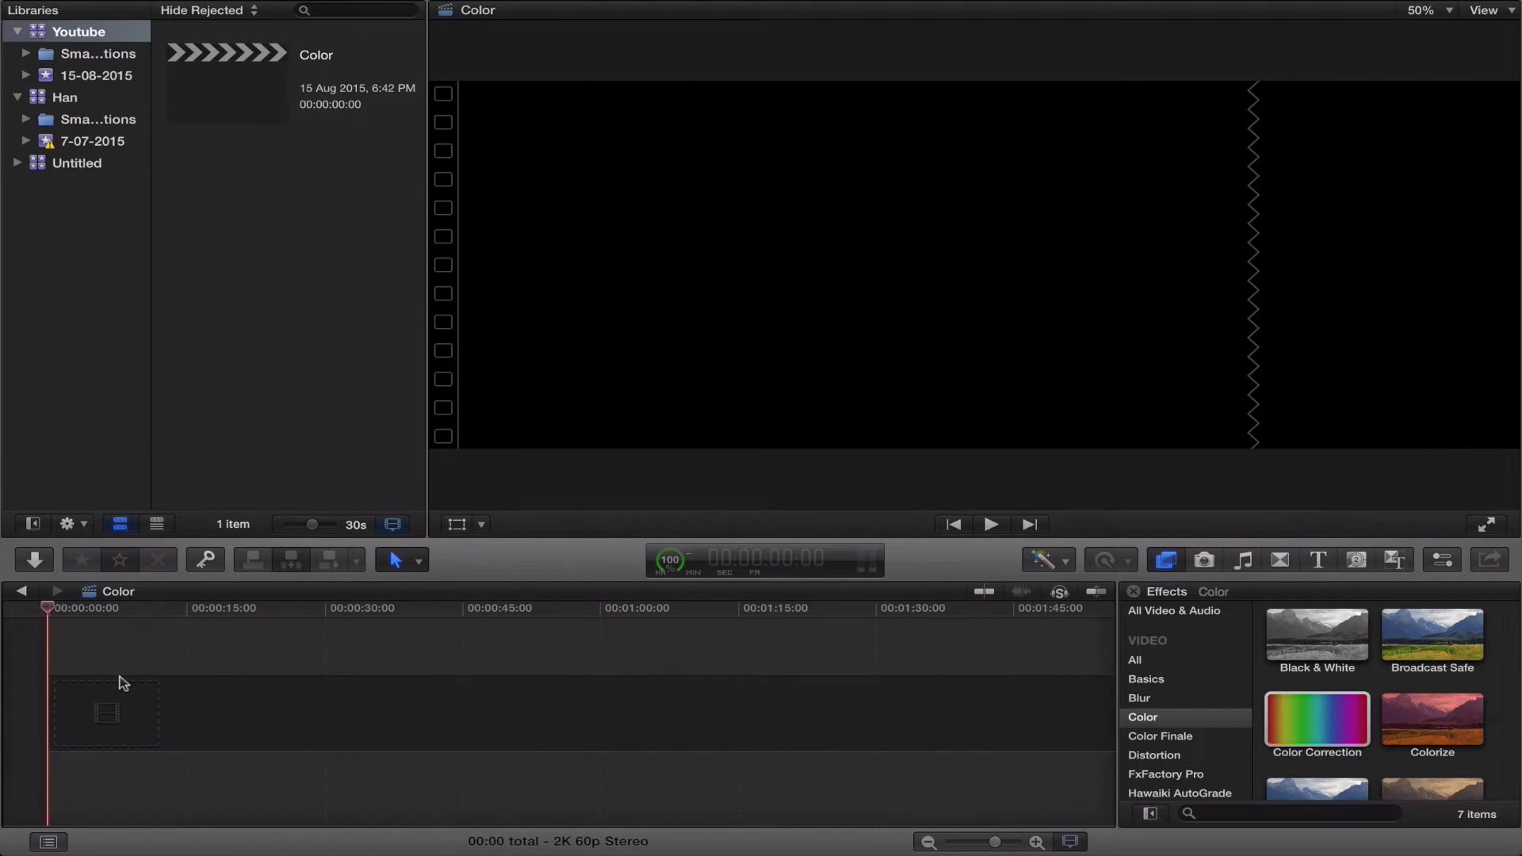
key("super")
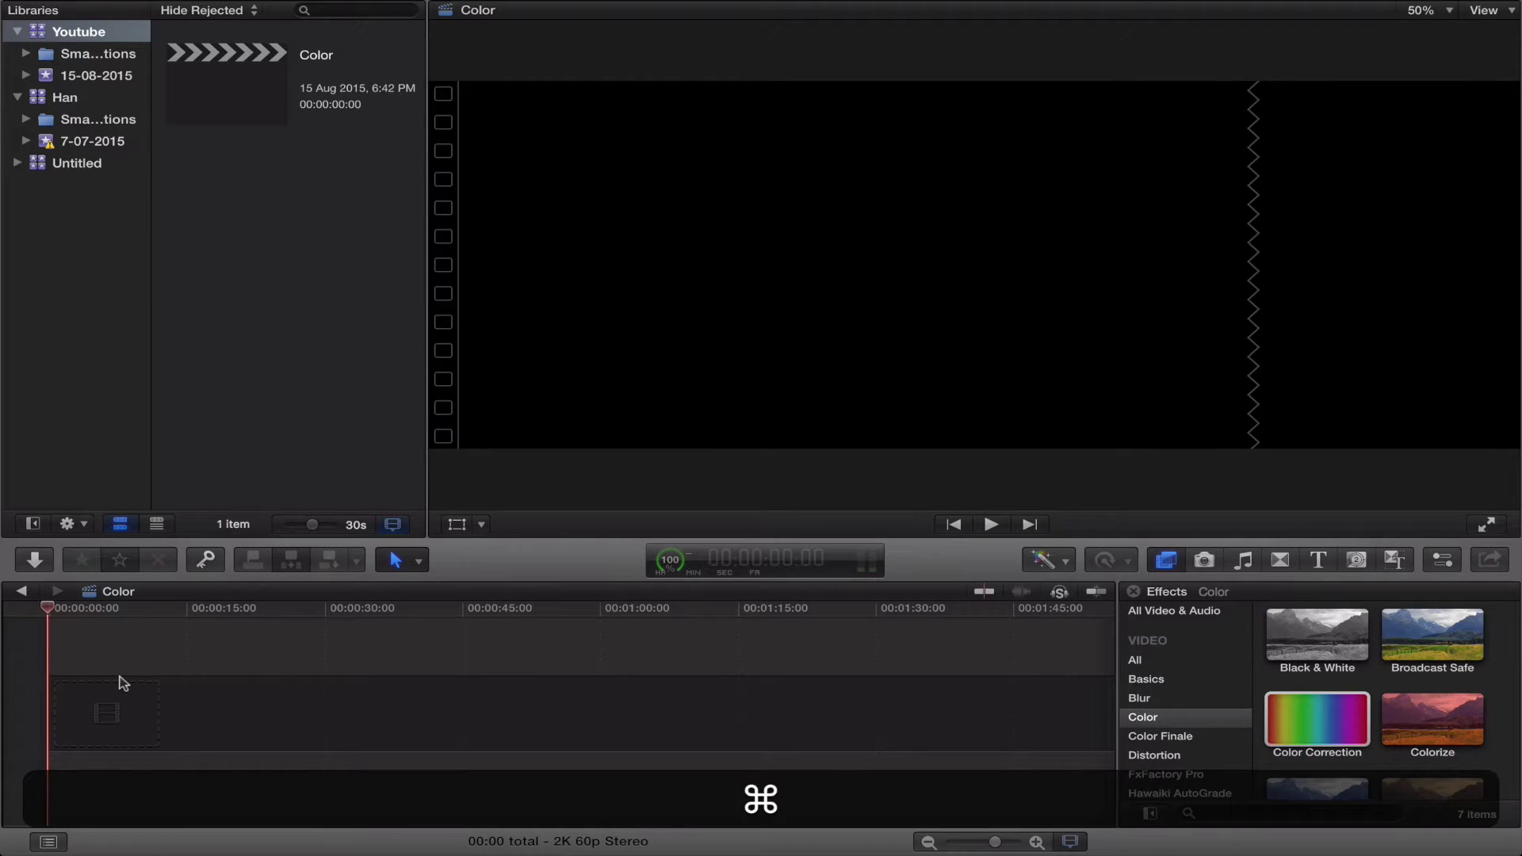
key("super+v")
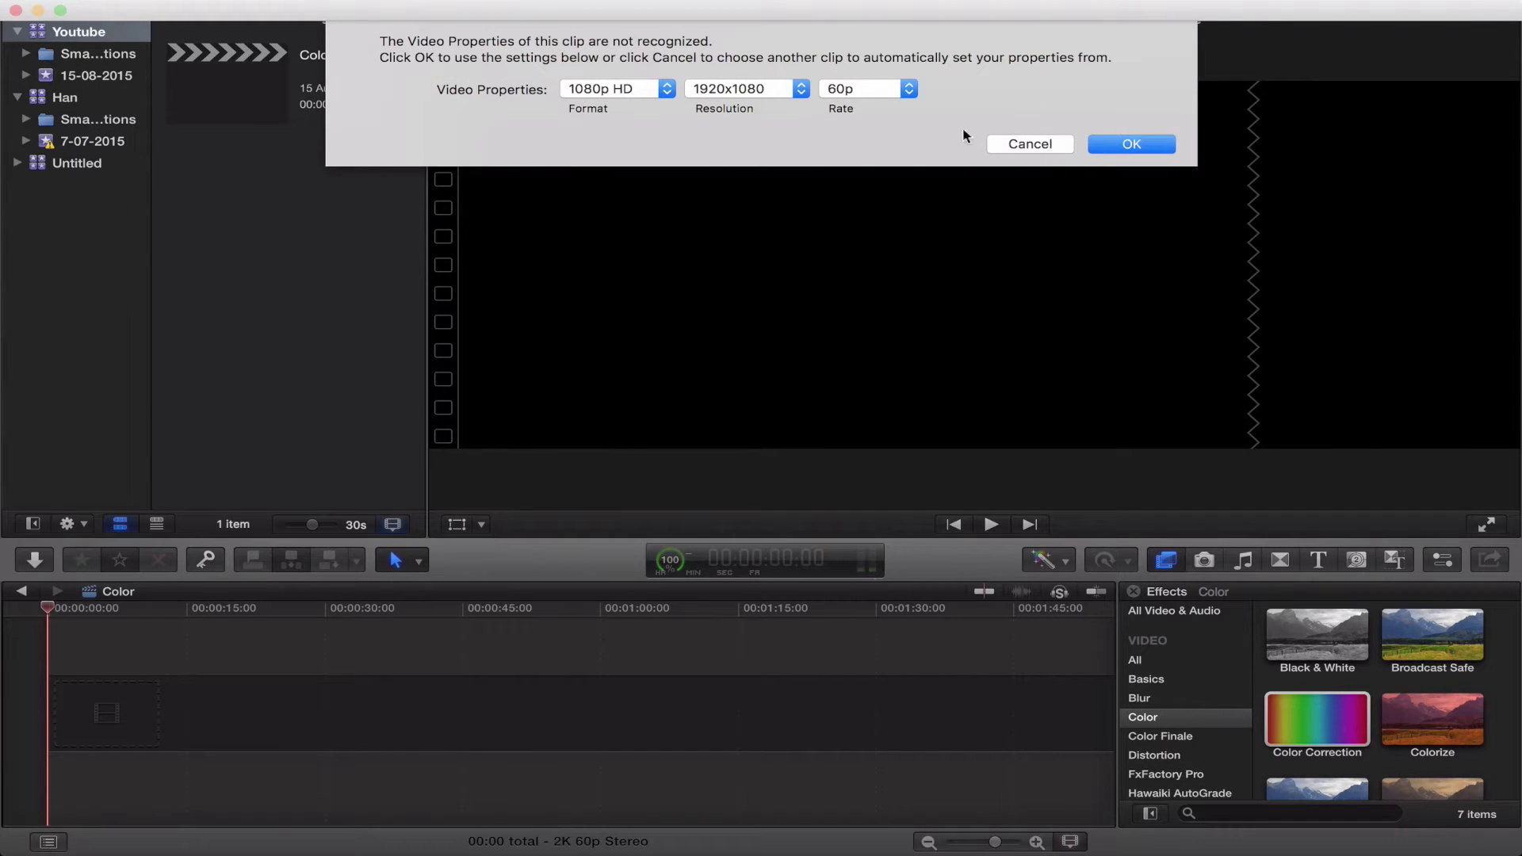
Step: Set the project's video properties to 1080p HD at 30p
left_click(849, 89)
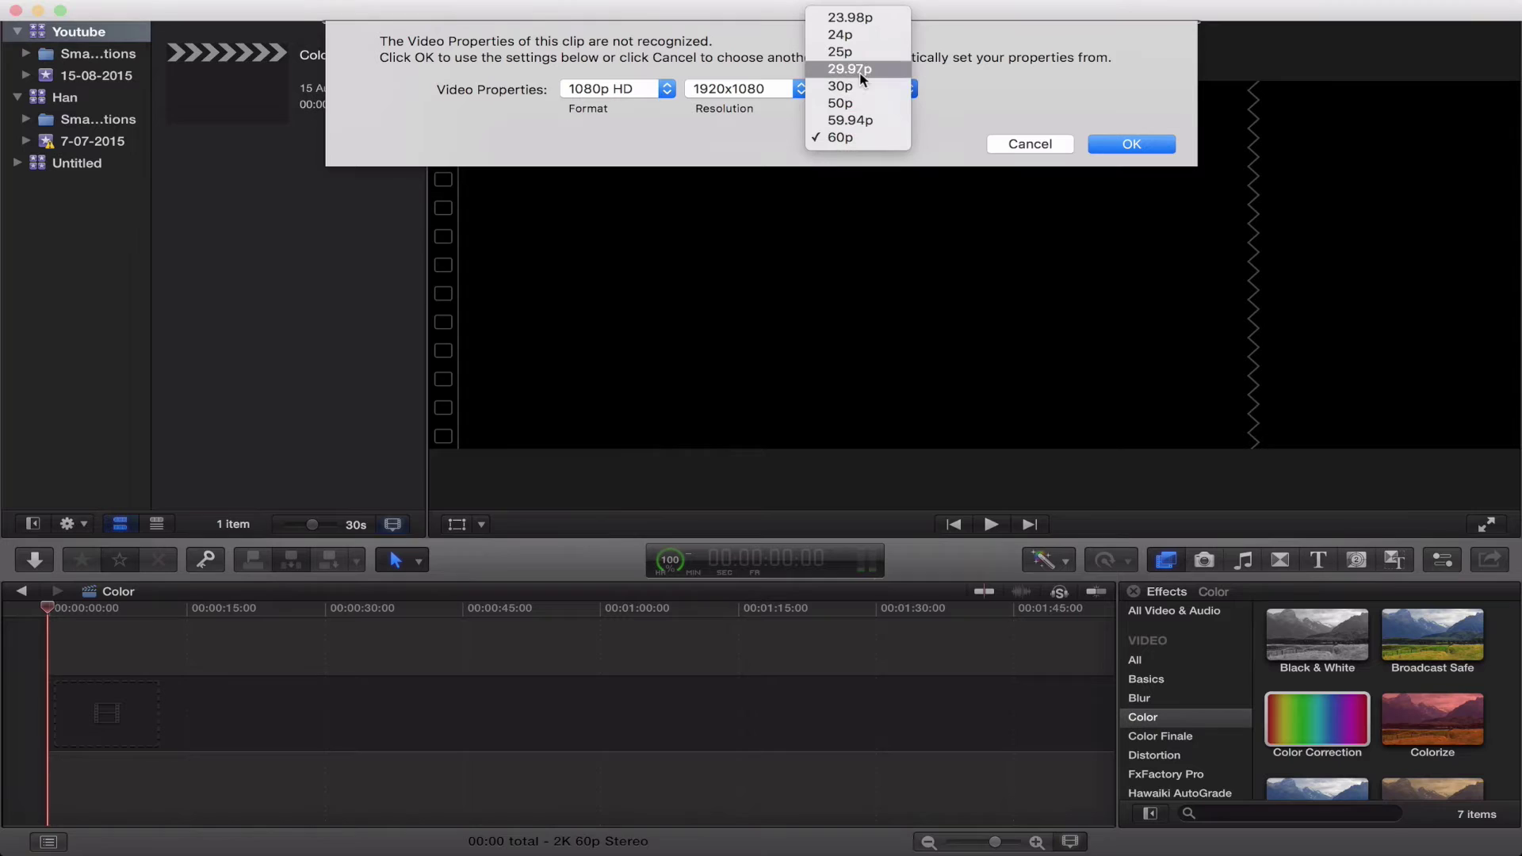
left_click(858, 82)
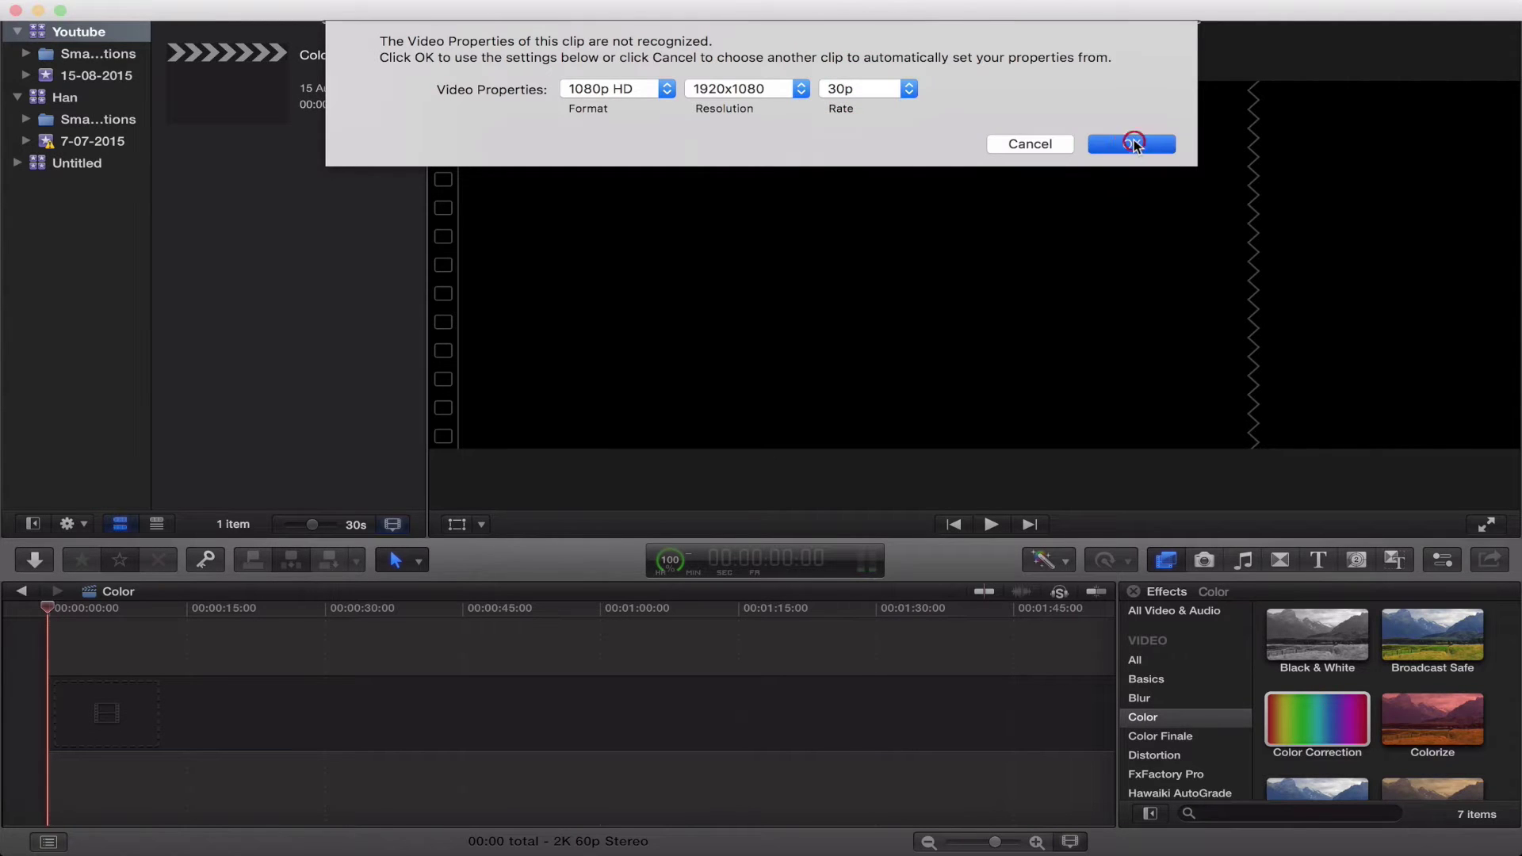
left_click(1134, 144)
left_click(122, 608)
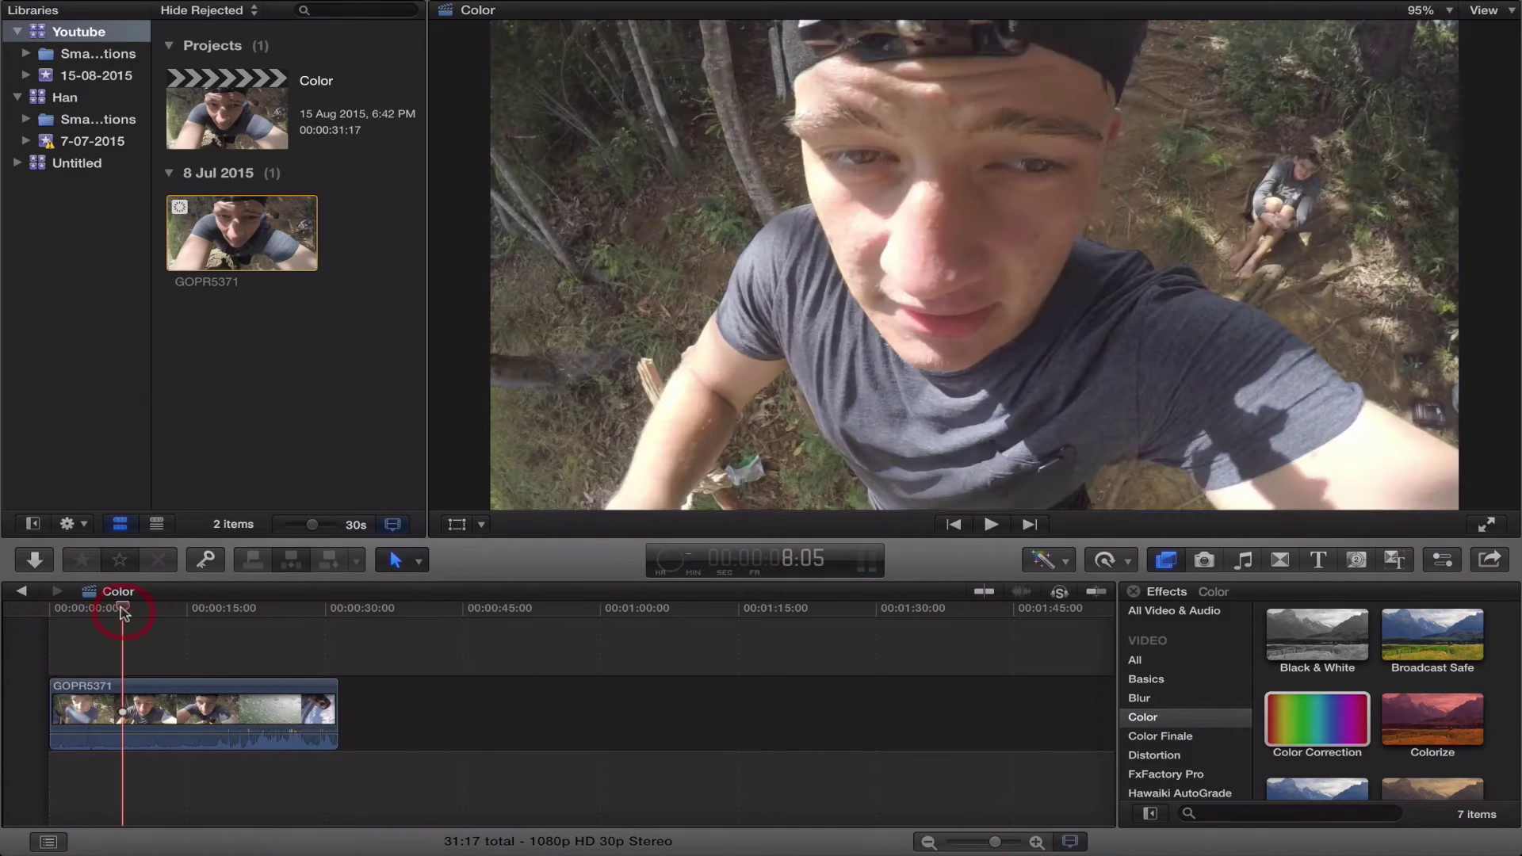
left_click_drag(122, 608, 32, 608)
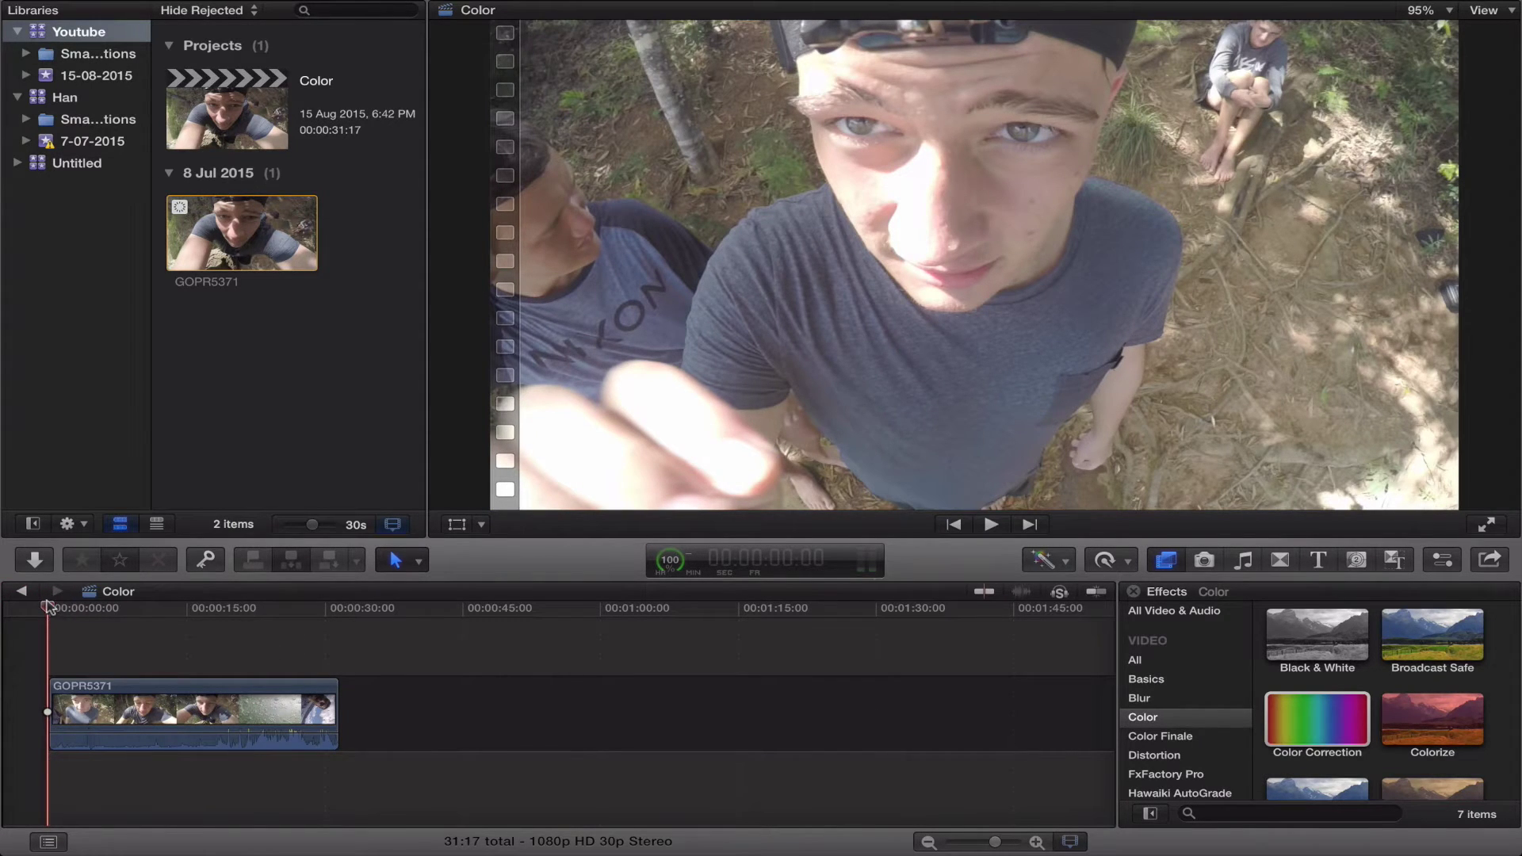
left_click_drag(47, 607, 2, 680)
left_click(96, 709)
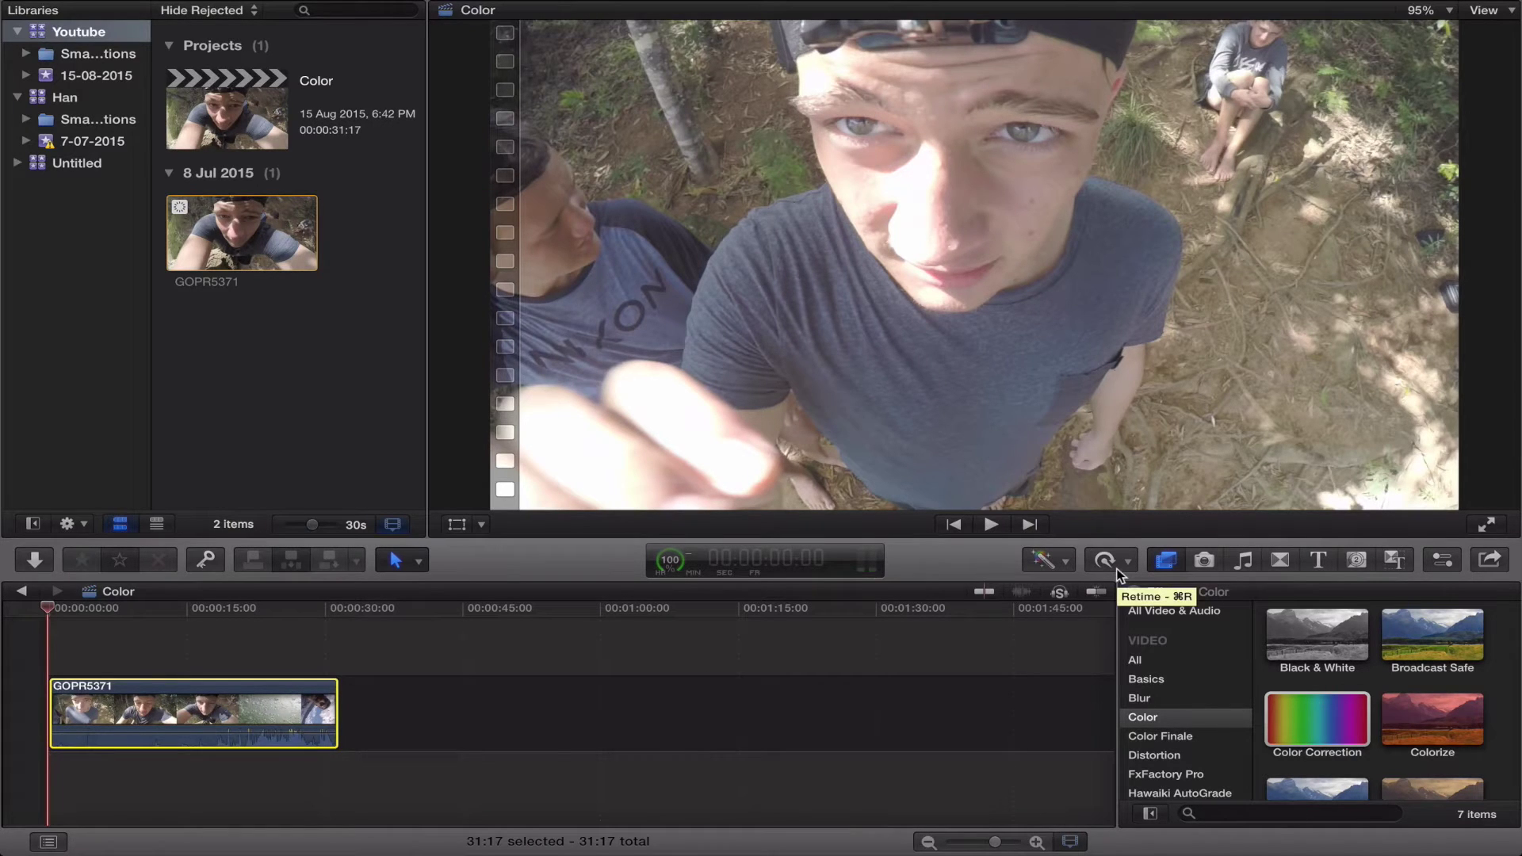
left_click_drag(46, 606, 141, 649)
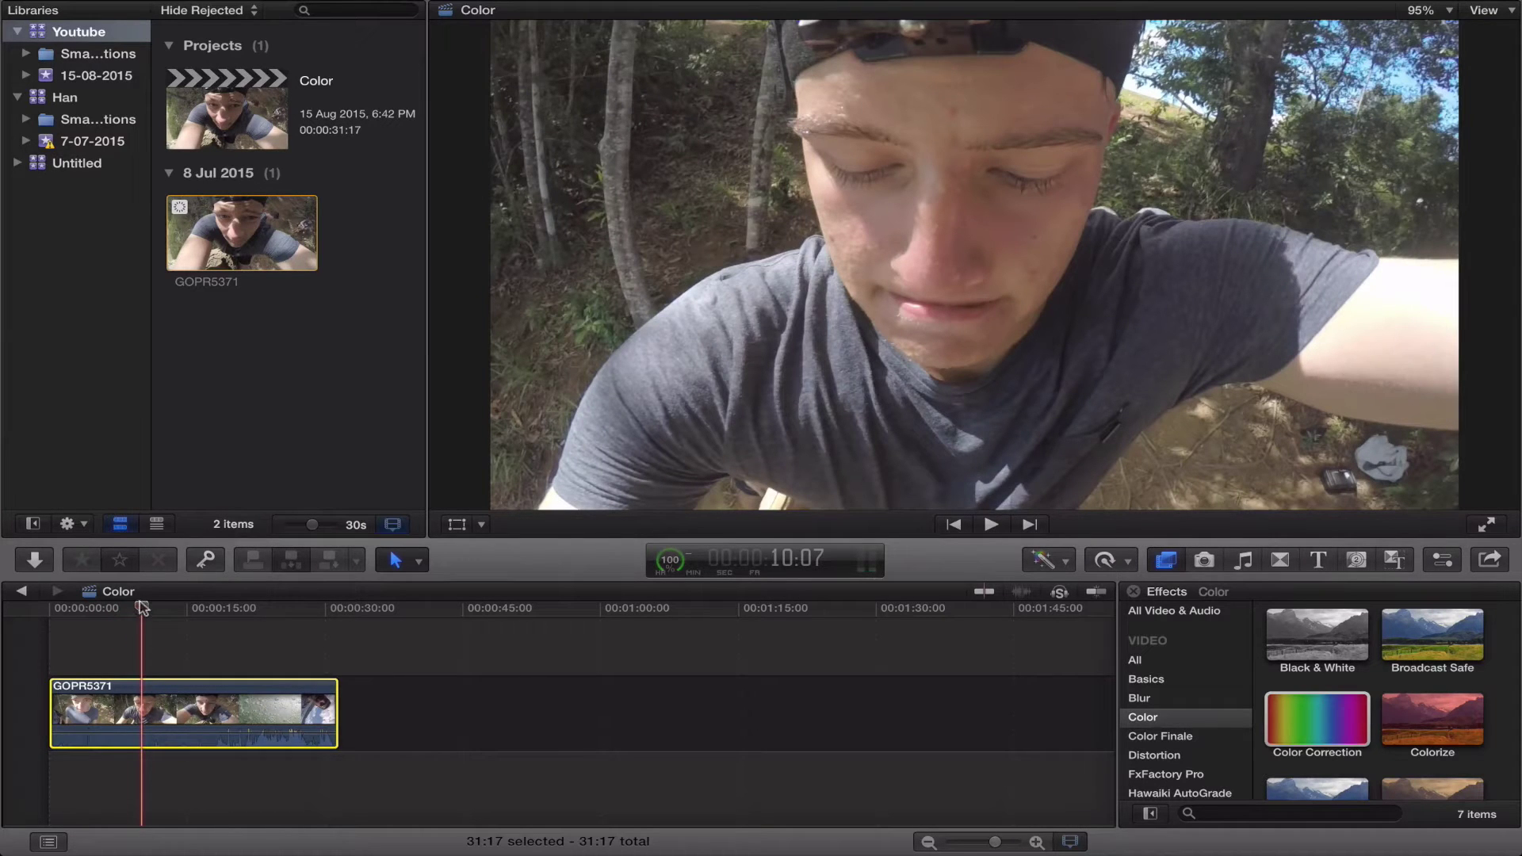
left_click_drag(142, 607, 240, 627)
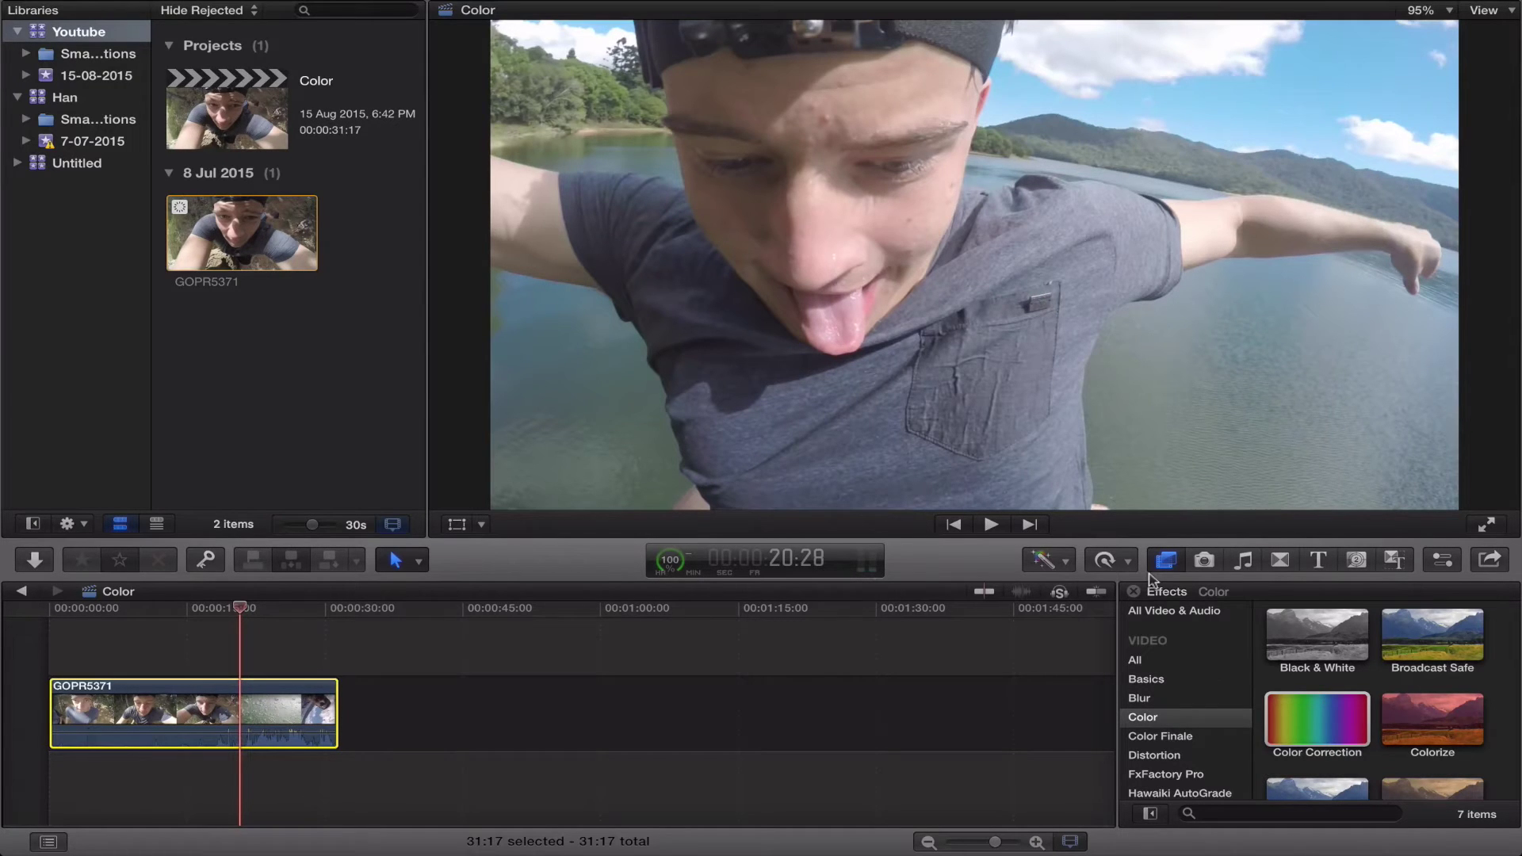
Step: Apply the Color Correction effect from the colour effects category to the GOPR5371 clip
left_click(1193, 717)
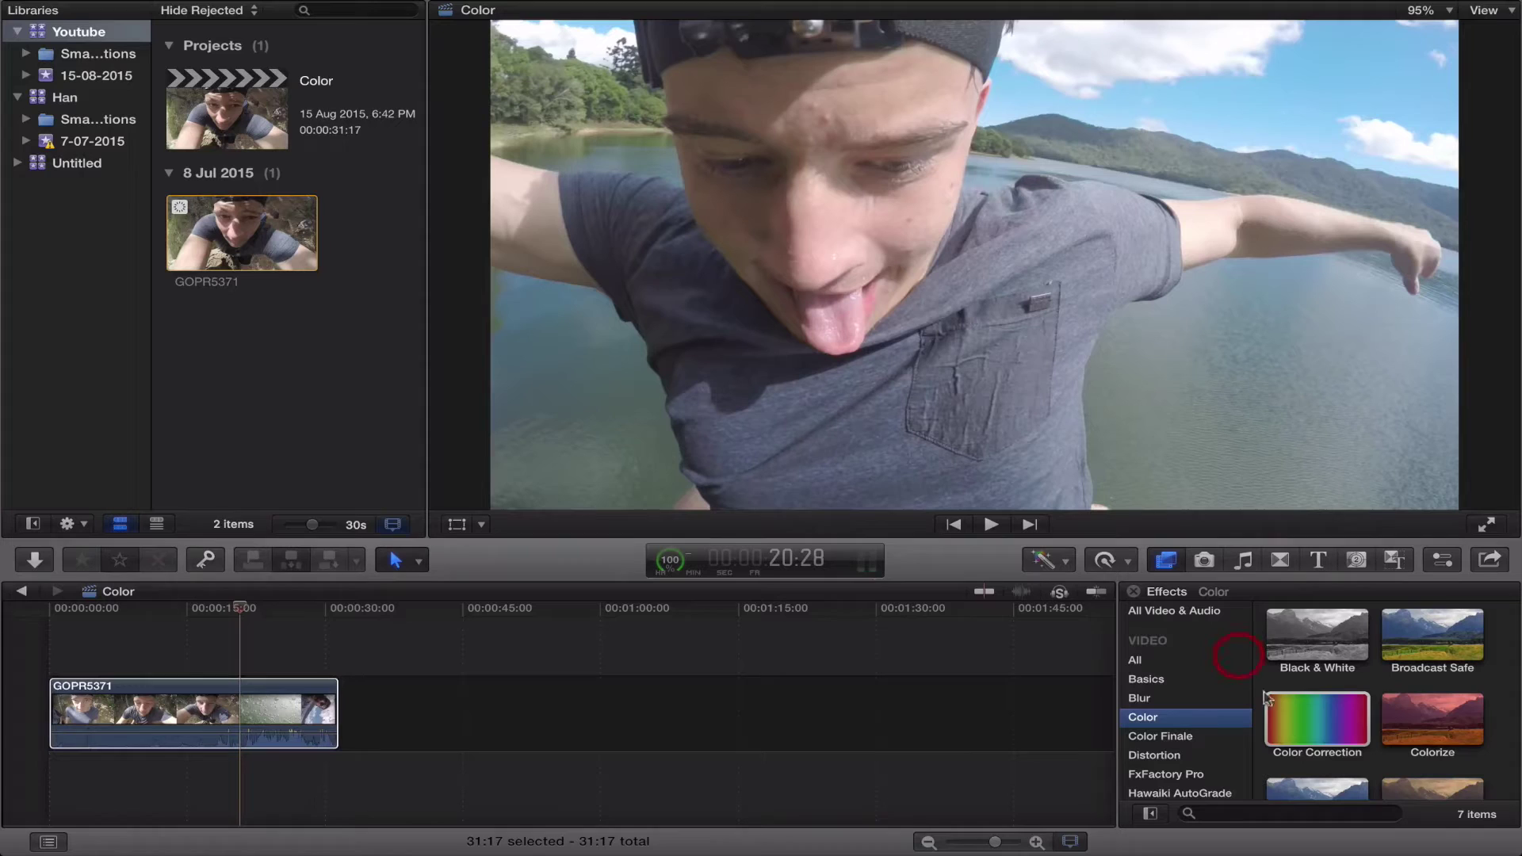
left_click(1330, 707)
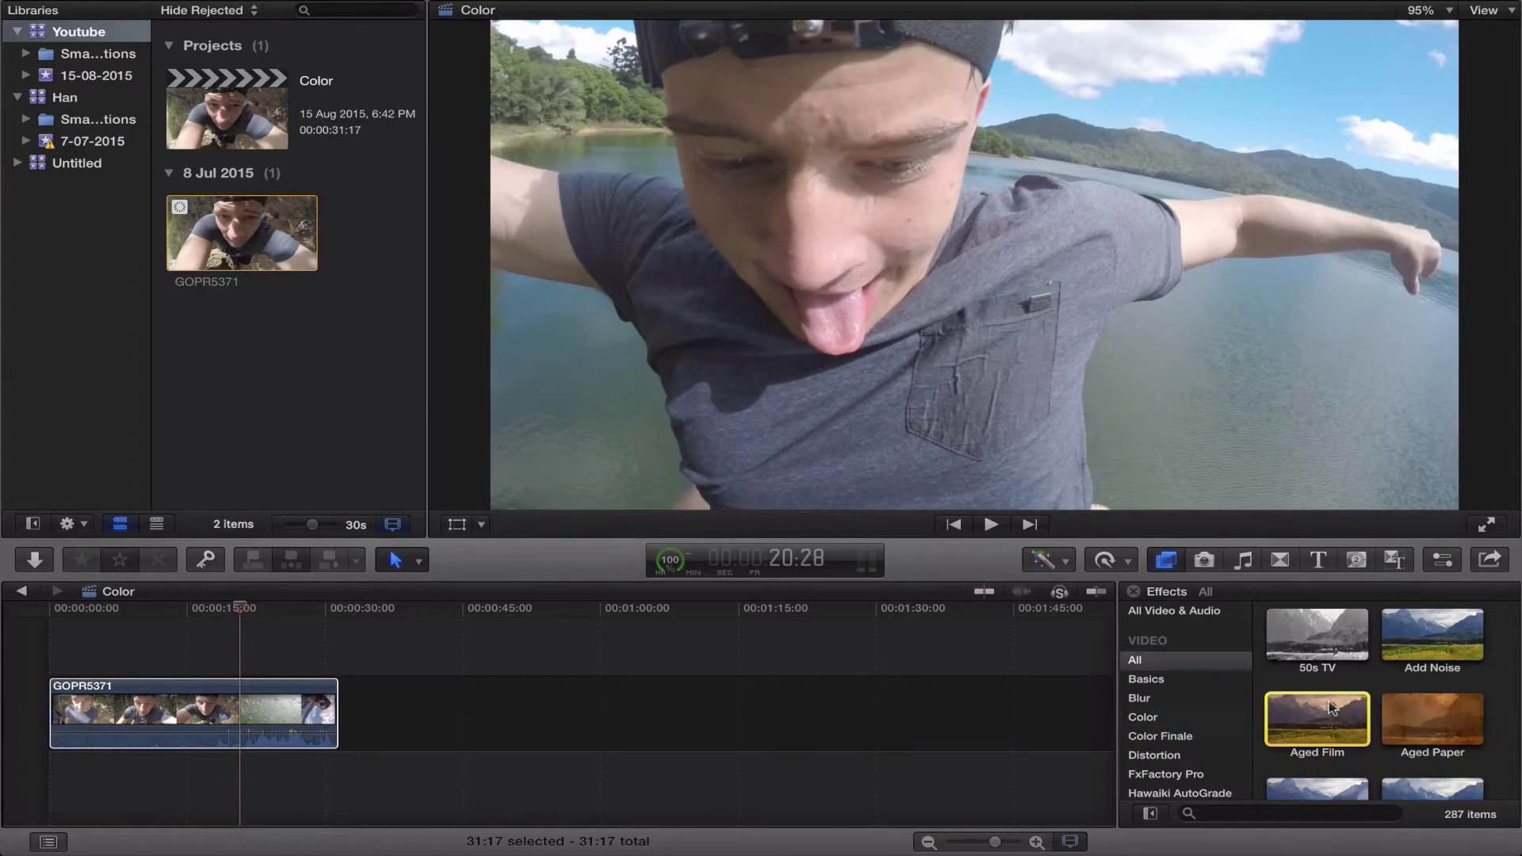
left_click(1217, 717)
left_click_drag(1309, 726, 238, 710)
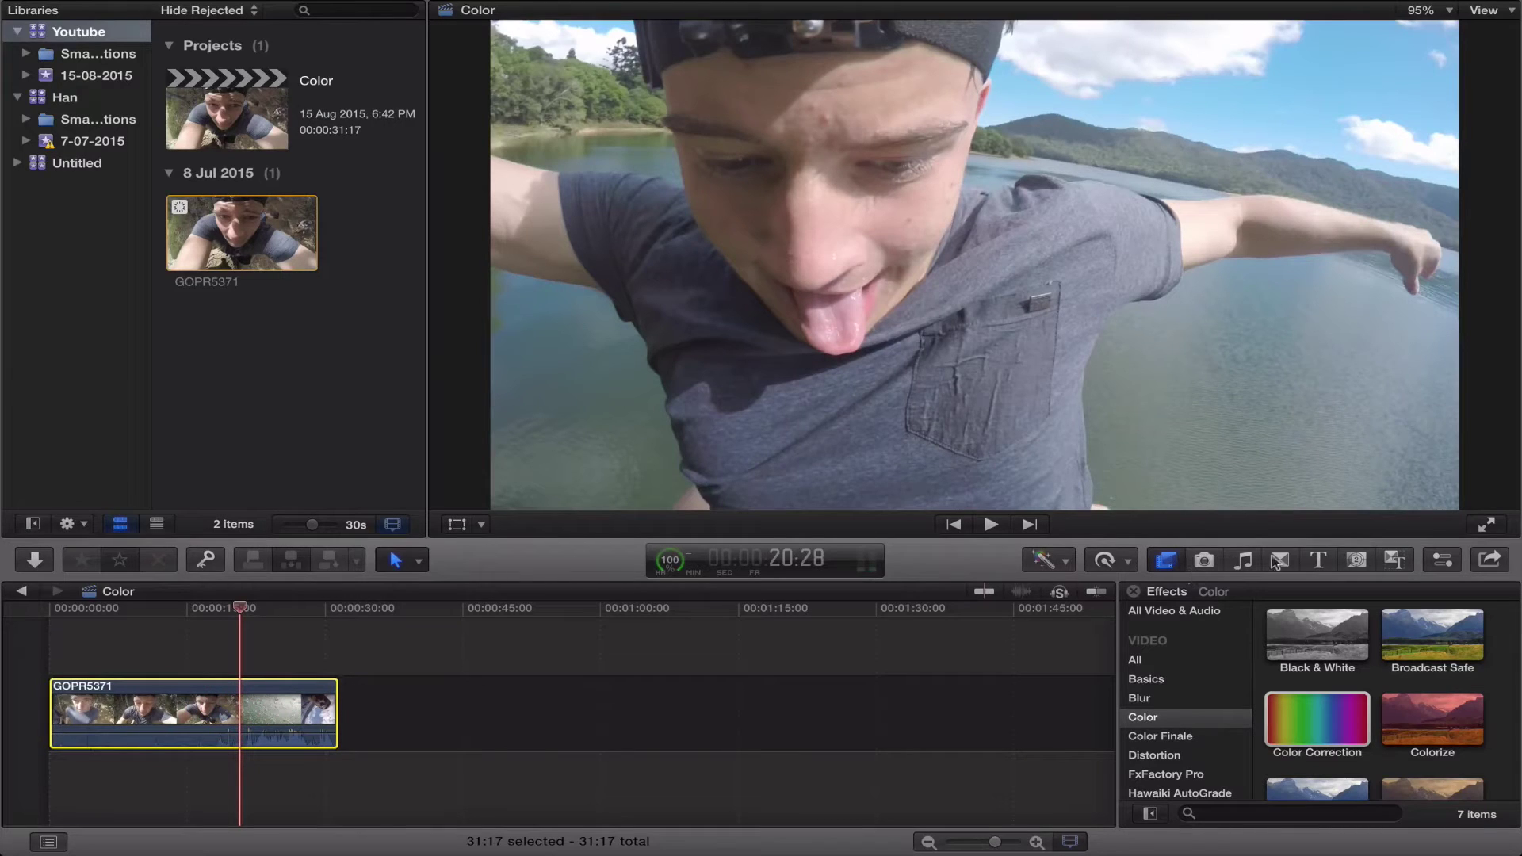
Step: Open Color Correction 1's Color Board on the Exposure controls in the inspector
left_click(1435, 559)
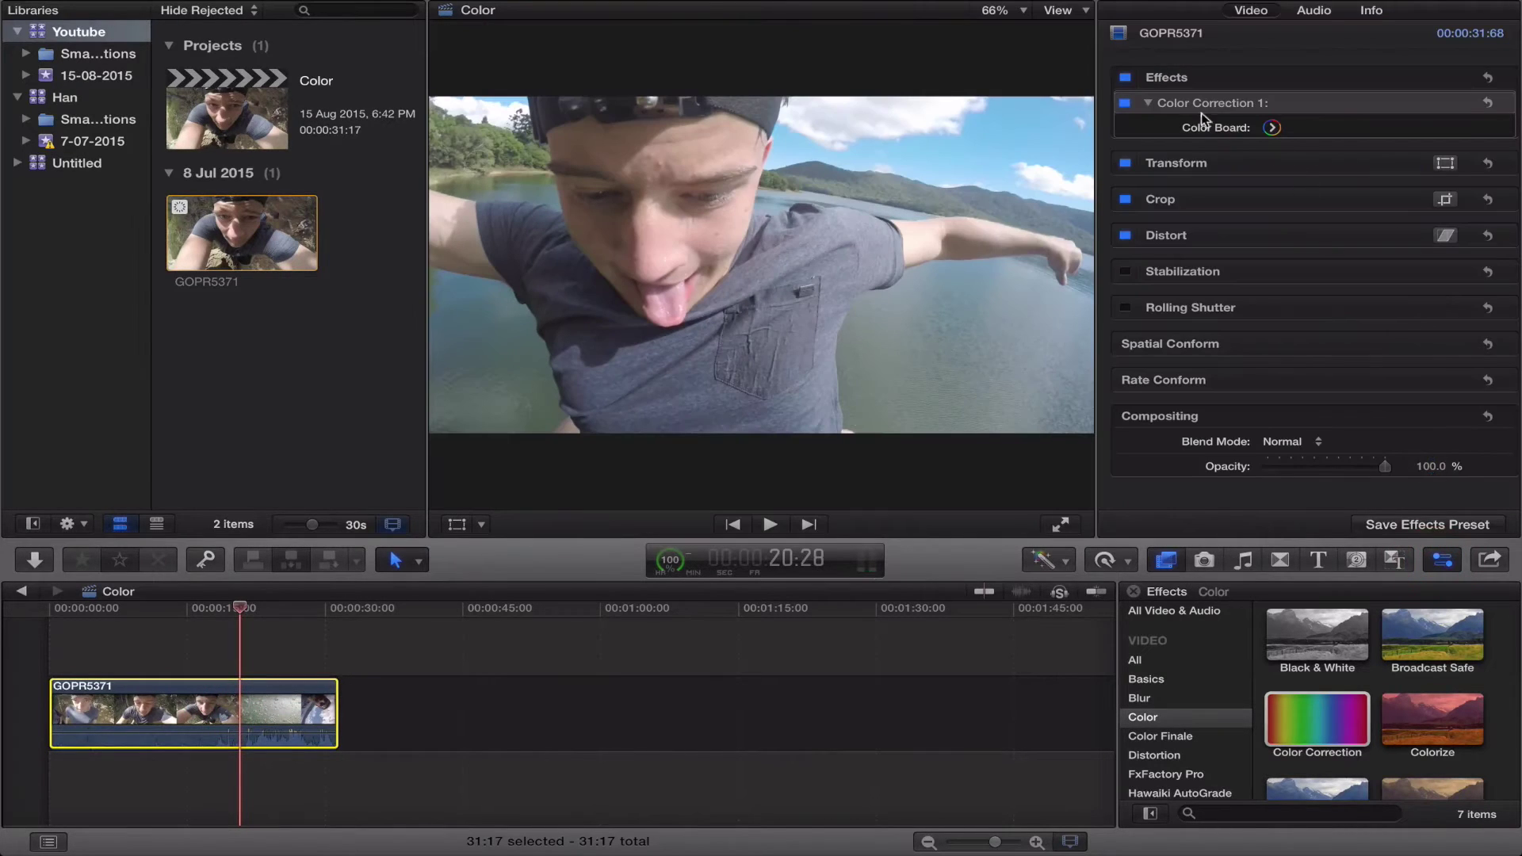
left_click(1272, 128)
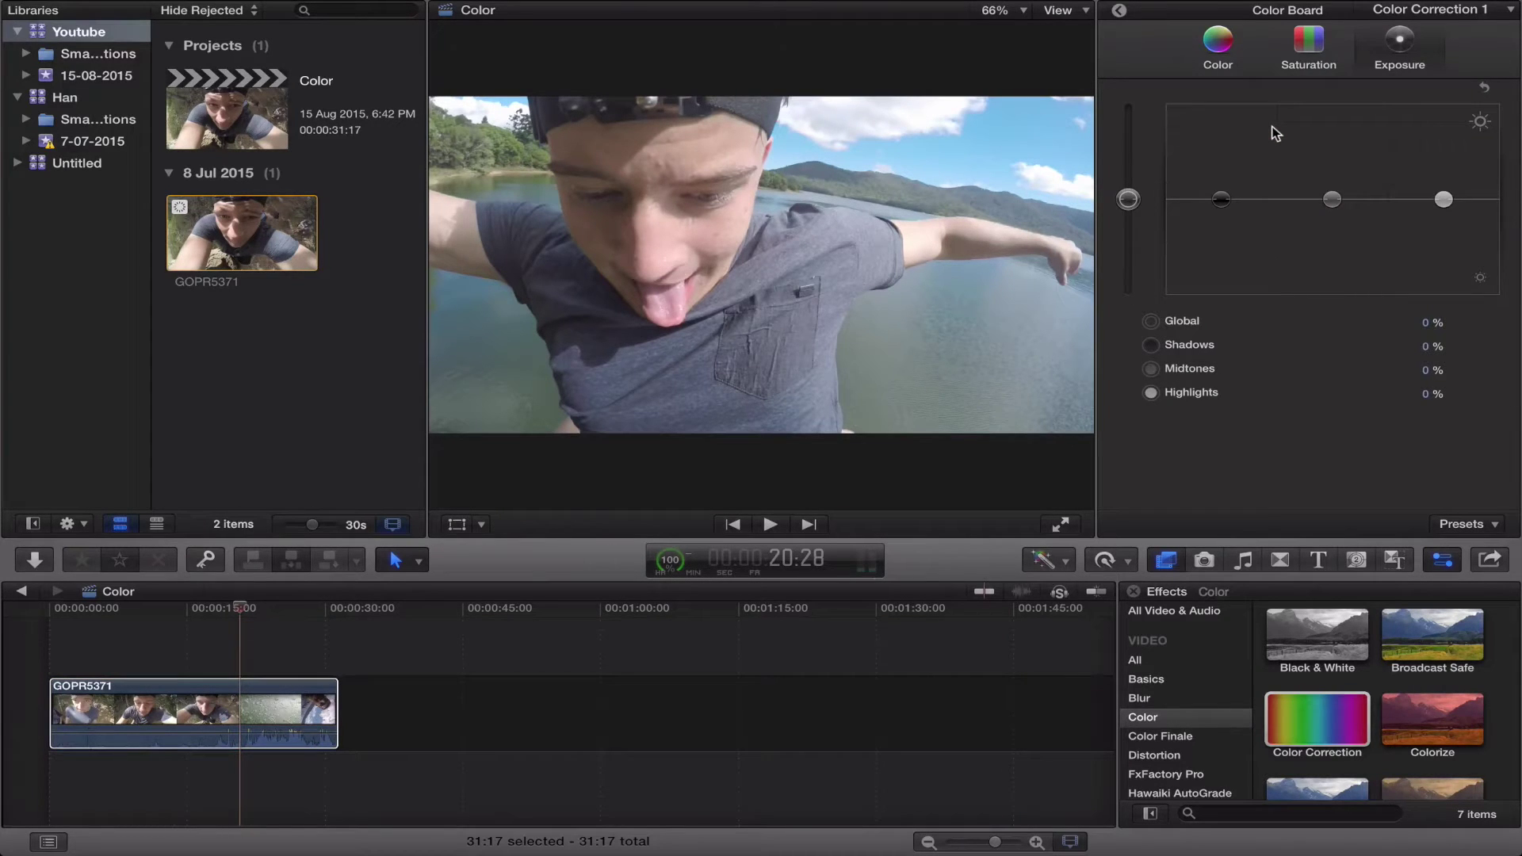
left_click(1118, 10)
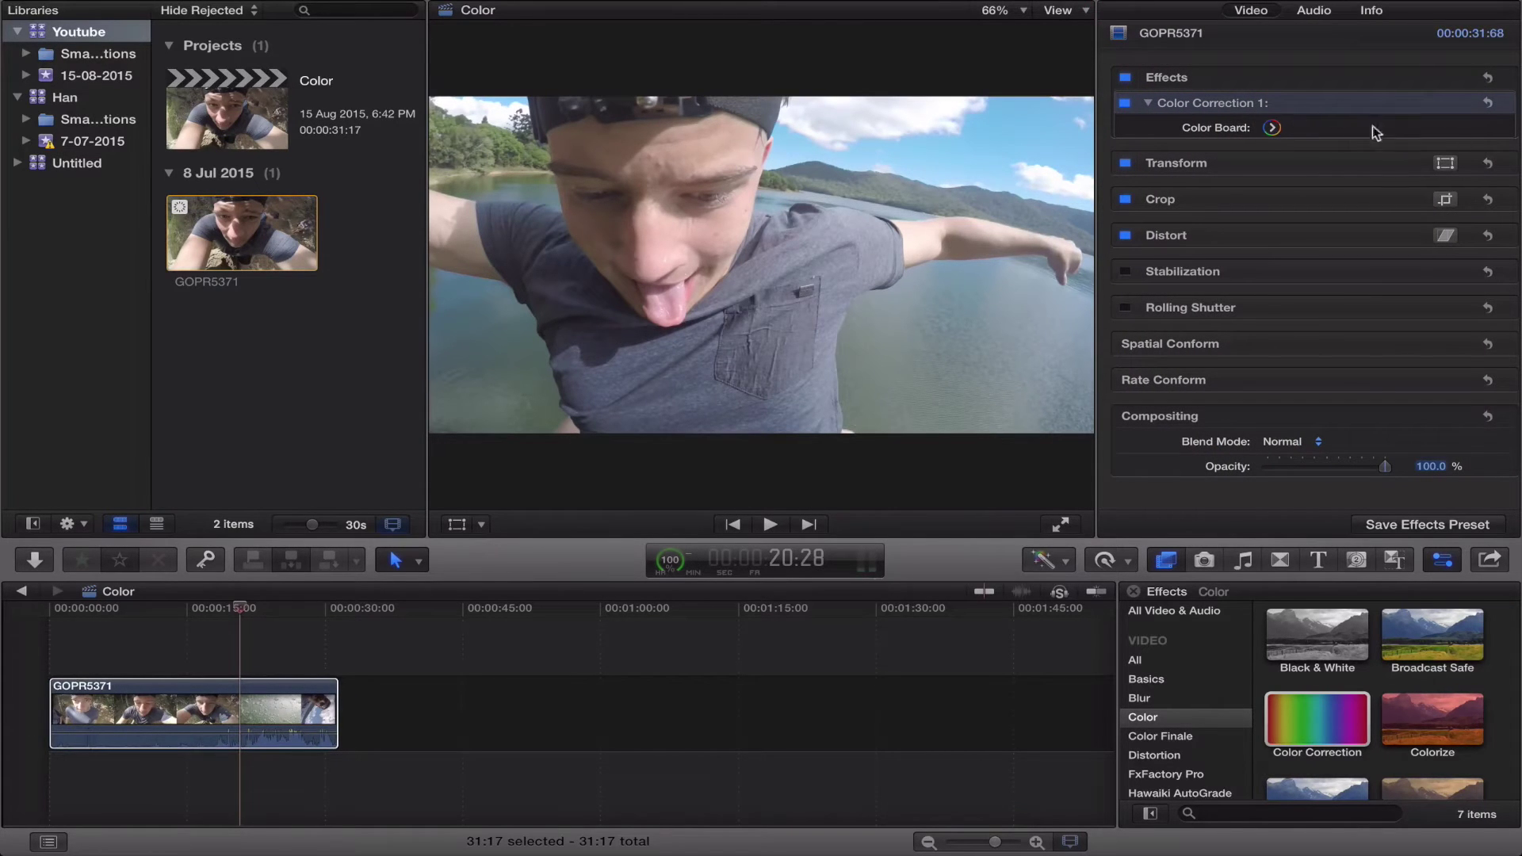
left_click(1270, 128)
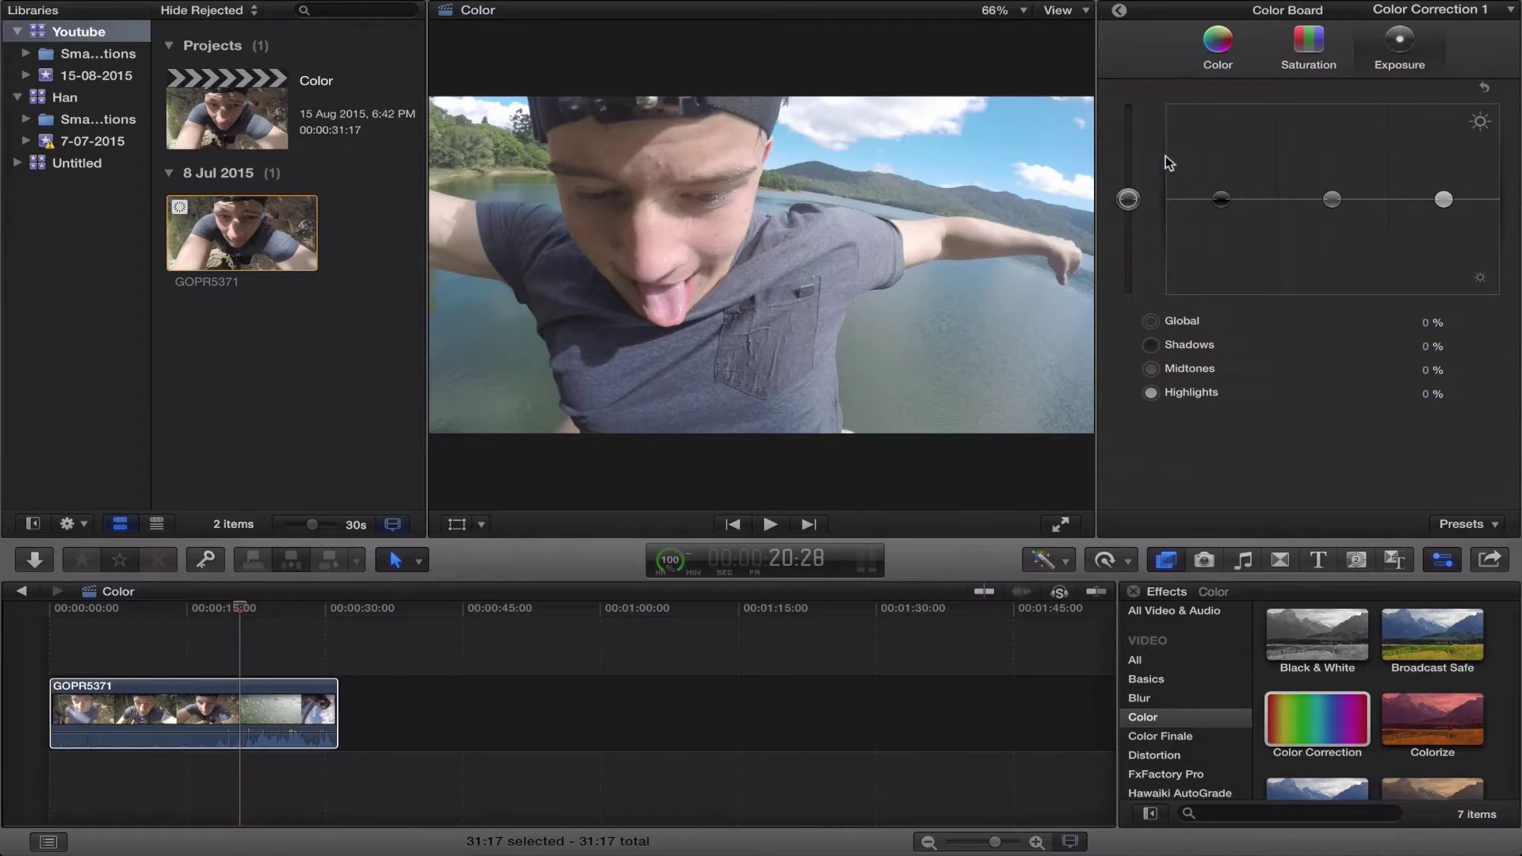
Step: With the RGB parade scopes shown, lower the Shadows exposure to -10%
key("super")
key("super+7")
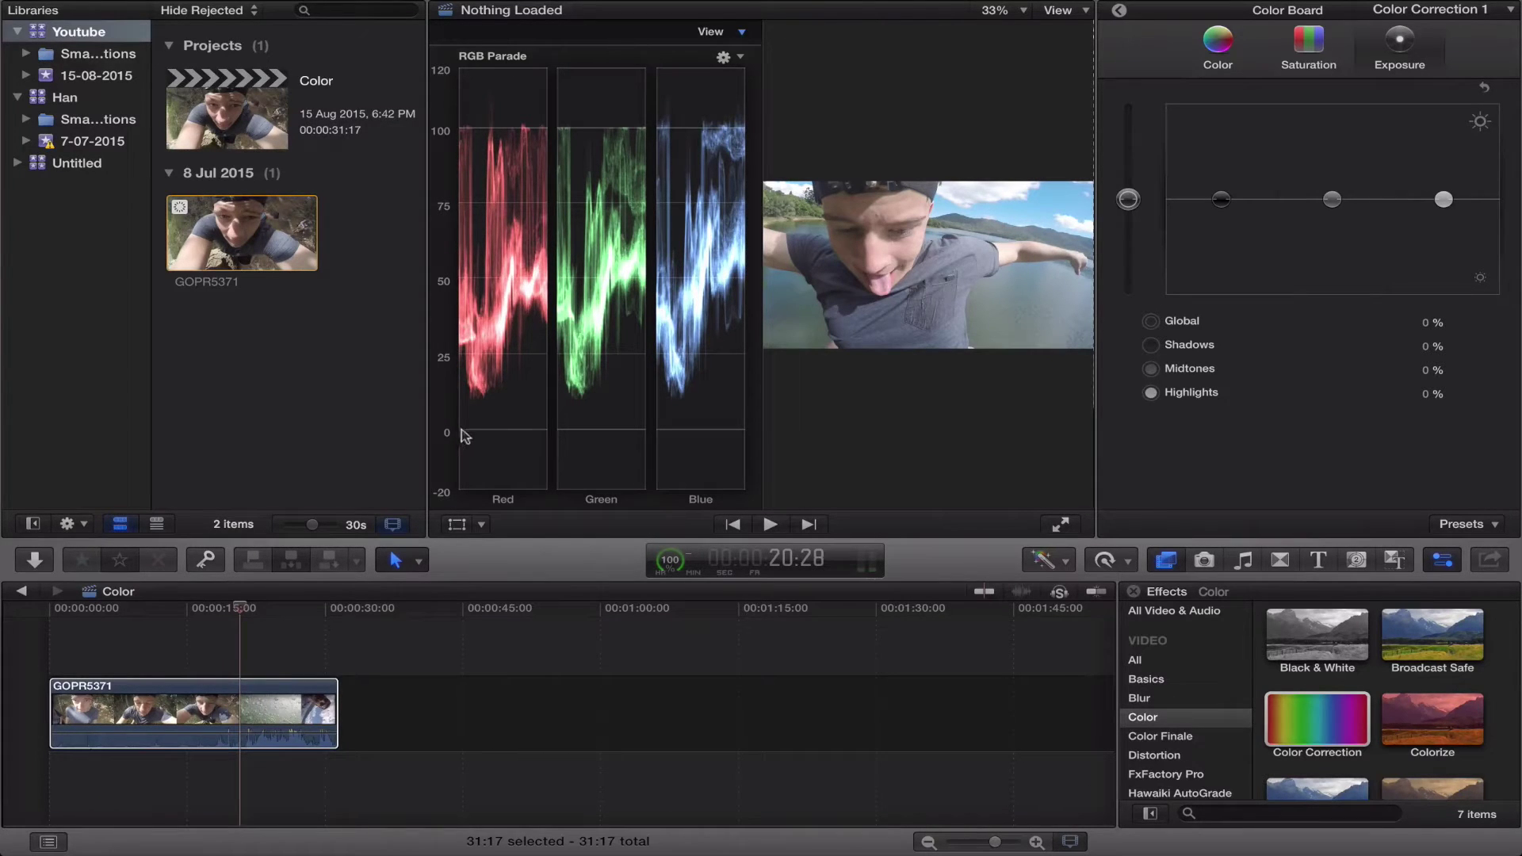
left_click(1445, 200)
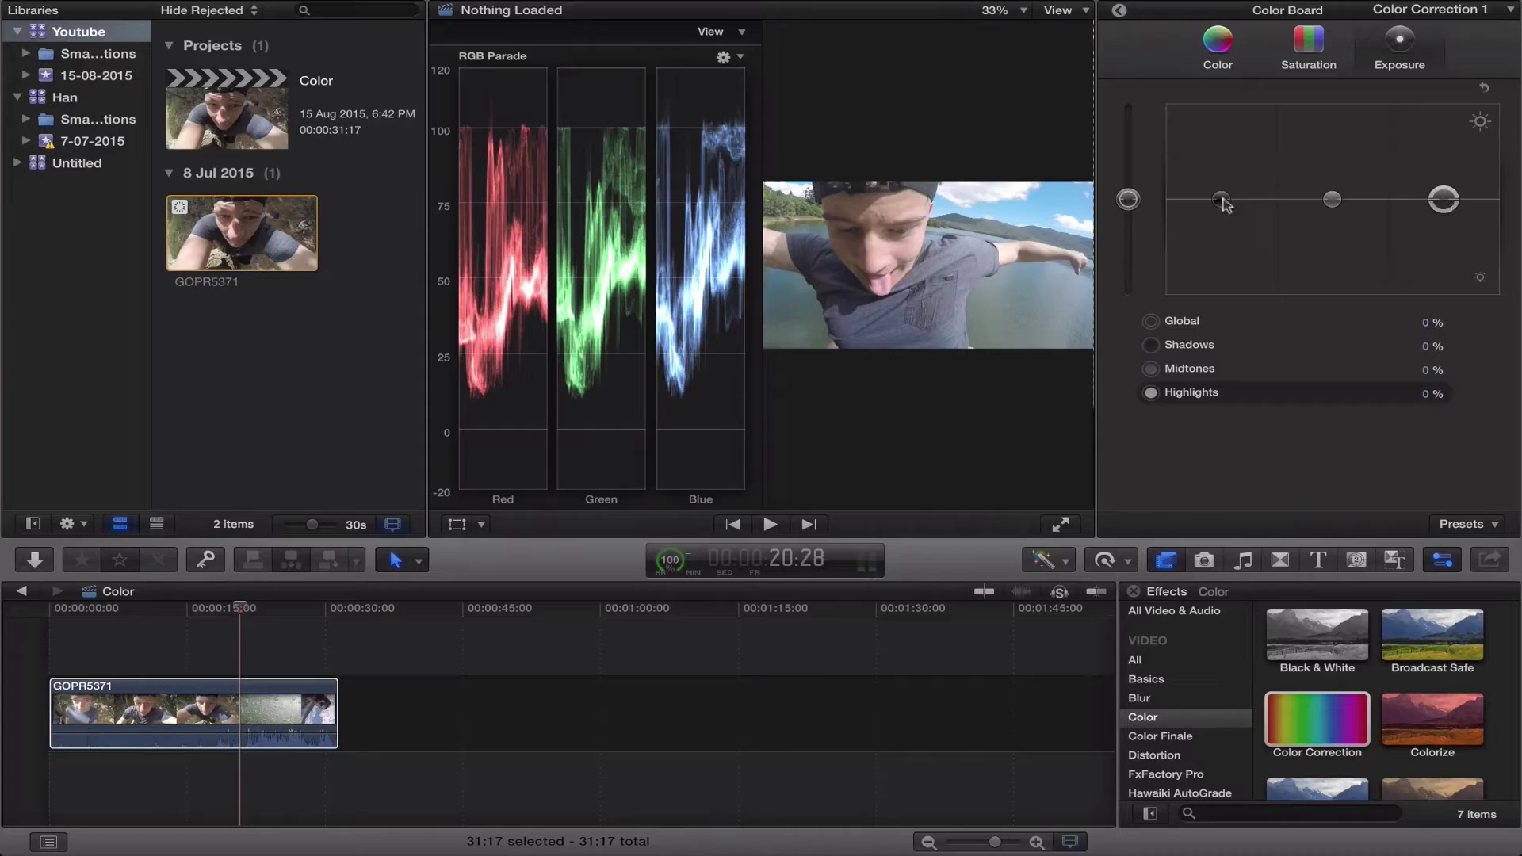
left_click_drag(1221, 200, 1227, 215)
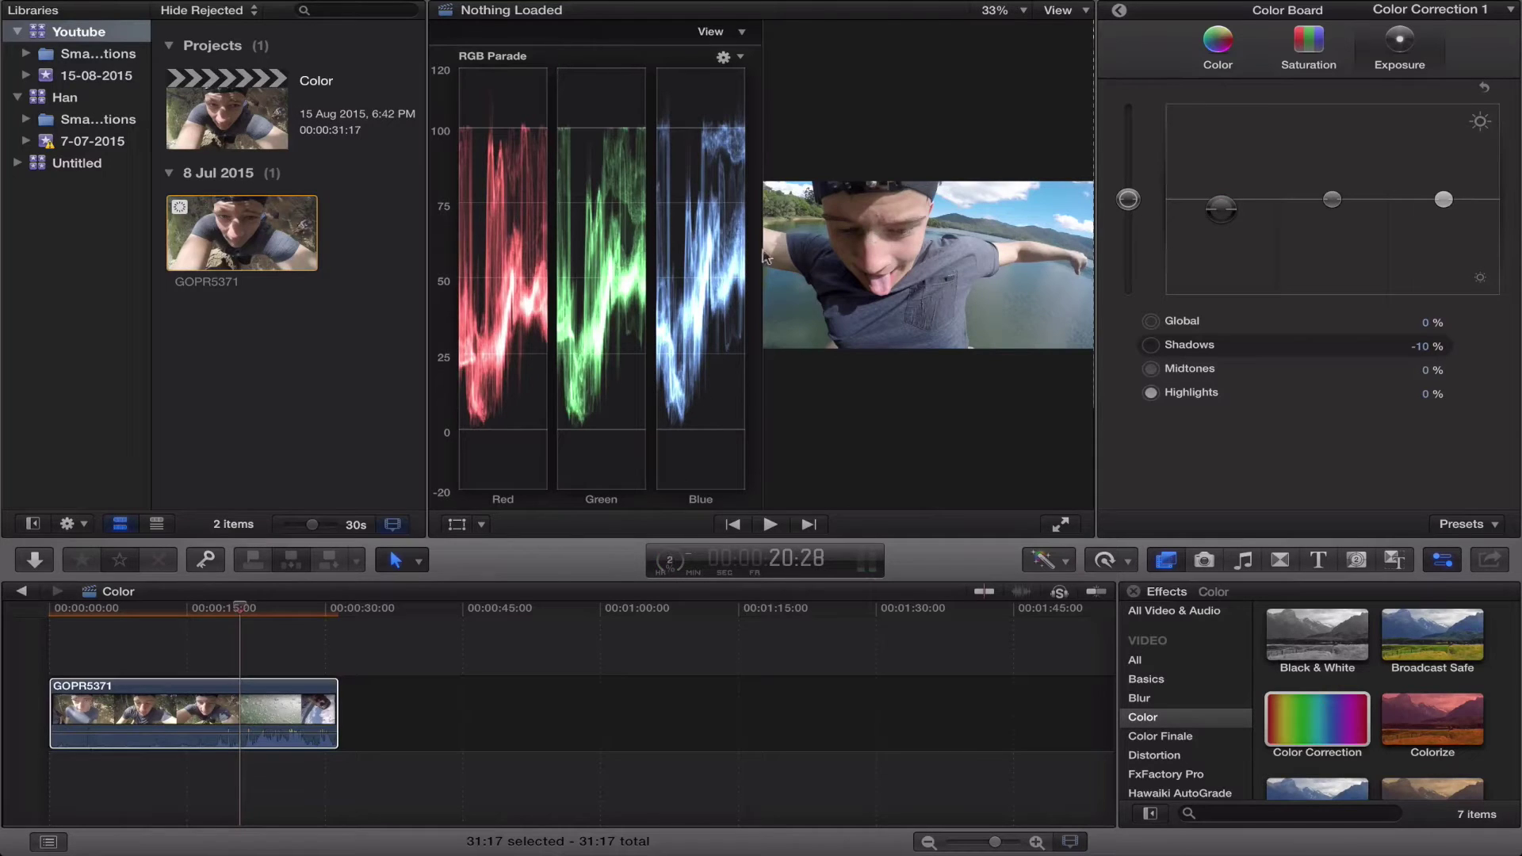
Step: Hide the scopes and toggle Color Correction 1 off and on to compare, leaving it enabled
key("super+7")
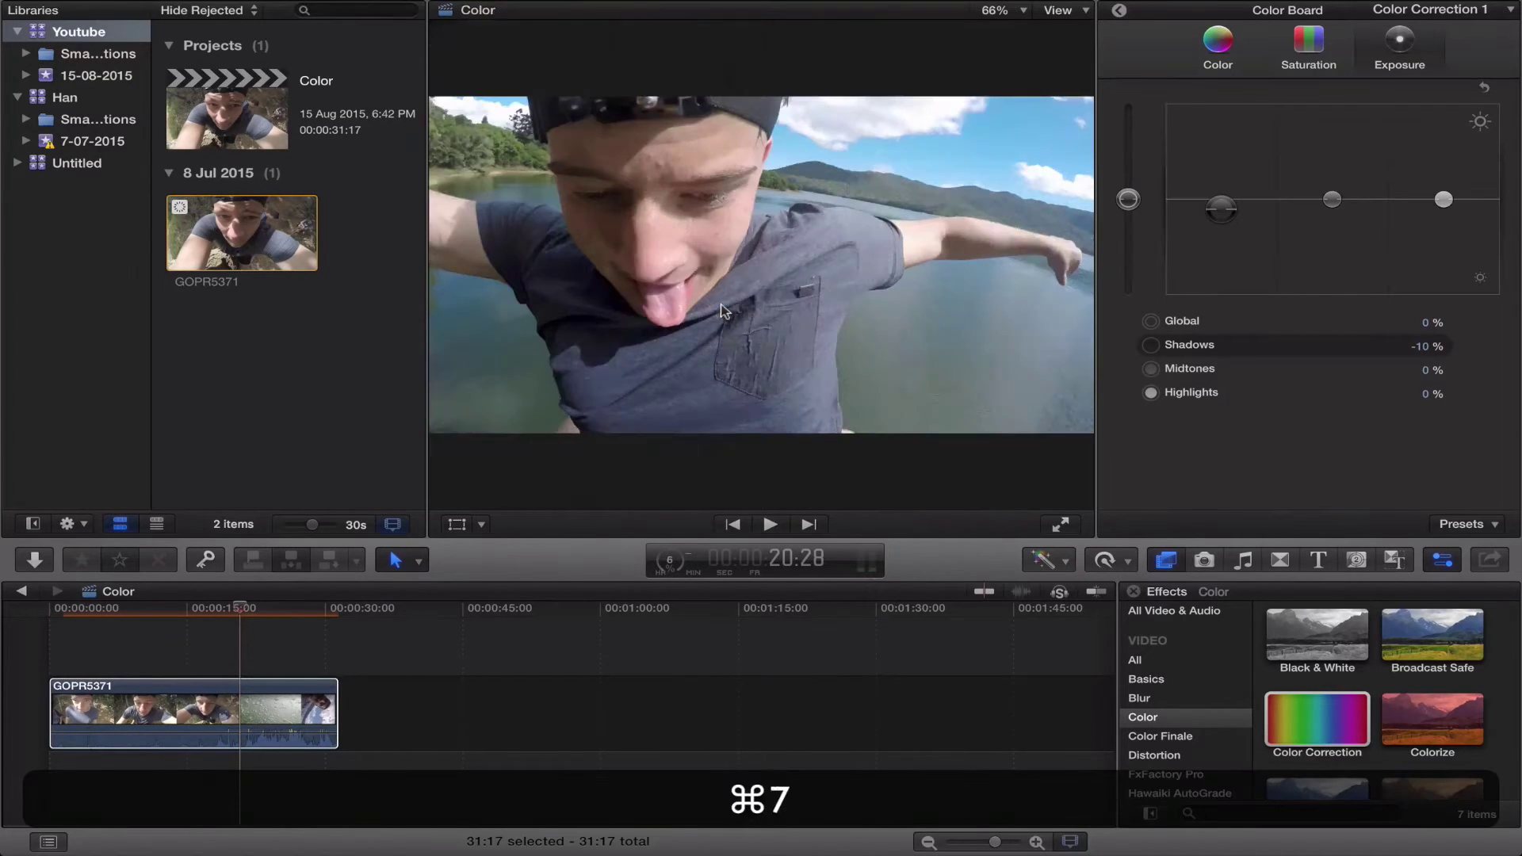
left_click(1116, 14)
left_click(1126, 104)
left_click(1126, 103)
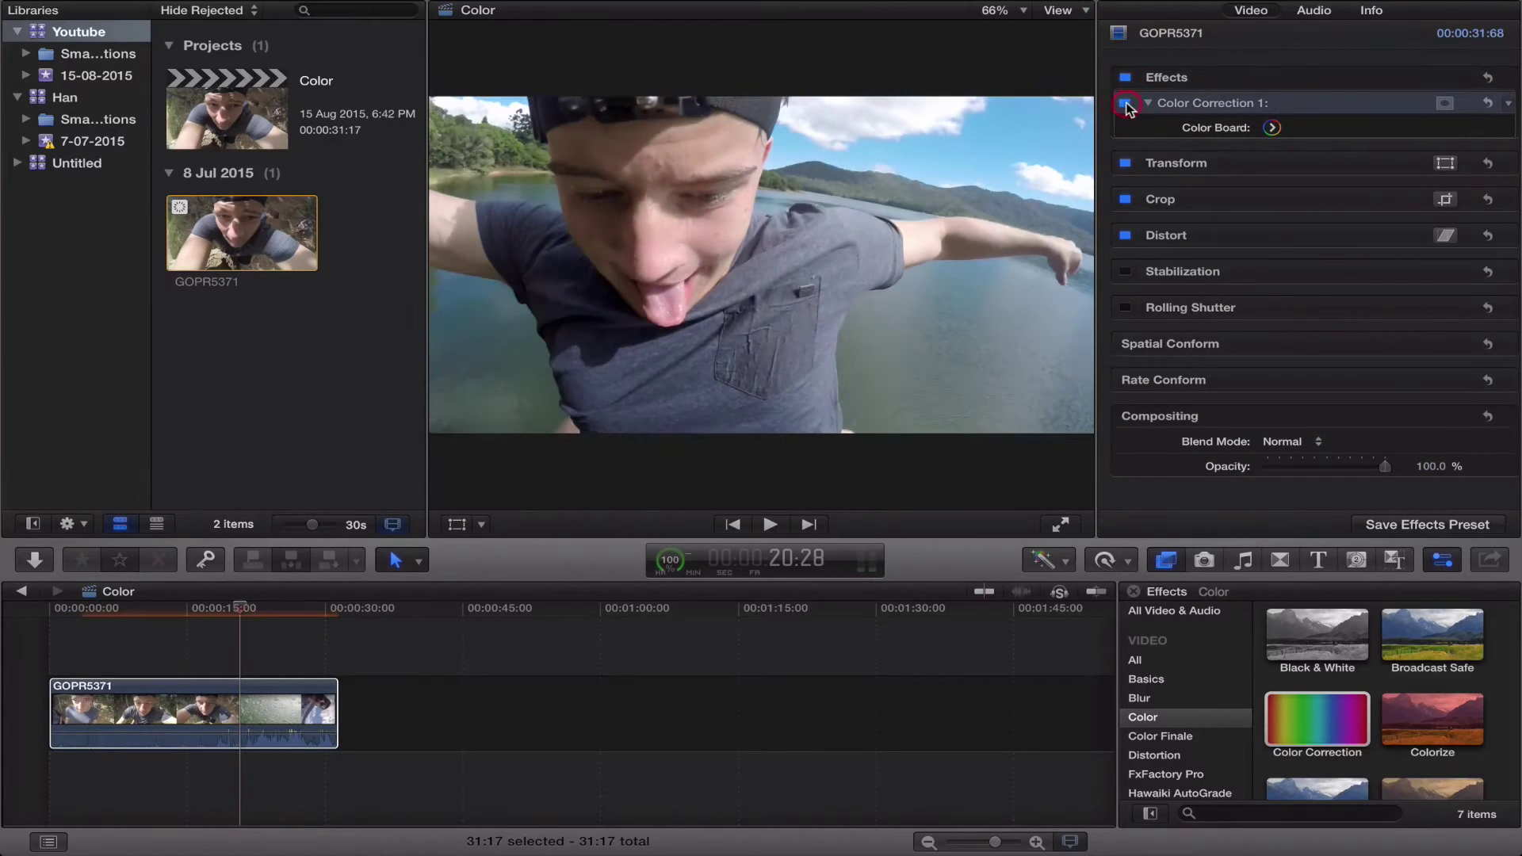
left_click(1126, 103)
left_click(1126, 104)
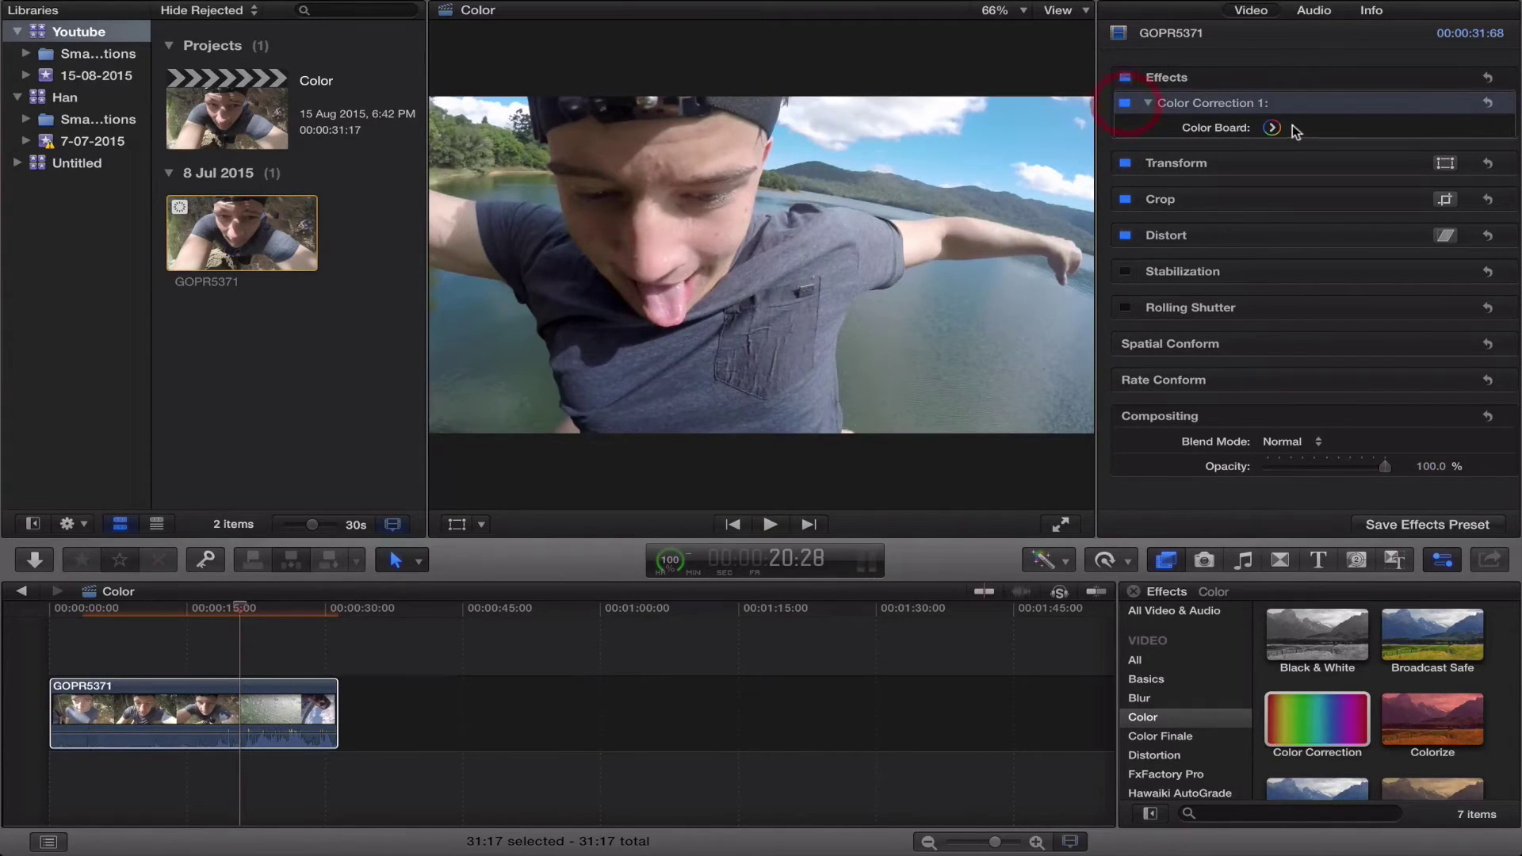
left_click(1126, 104)
left_click(1128, 107)
left_click(1271, 128)
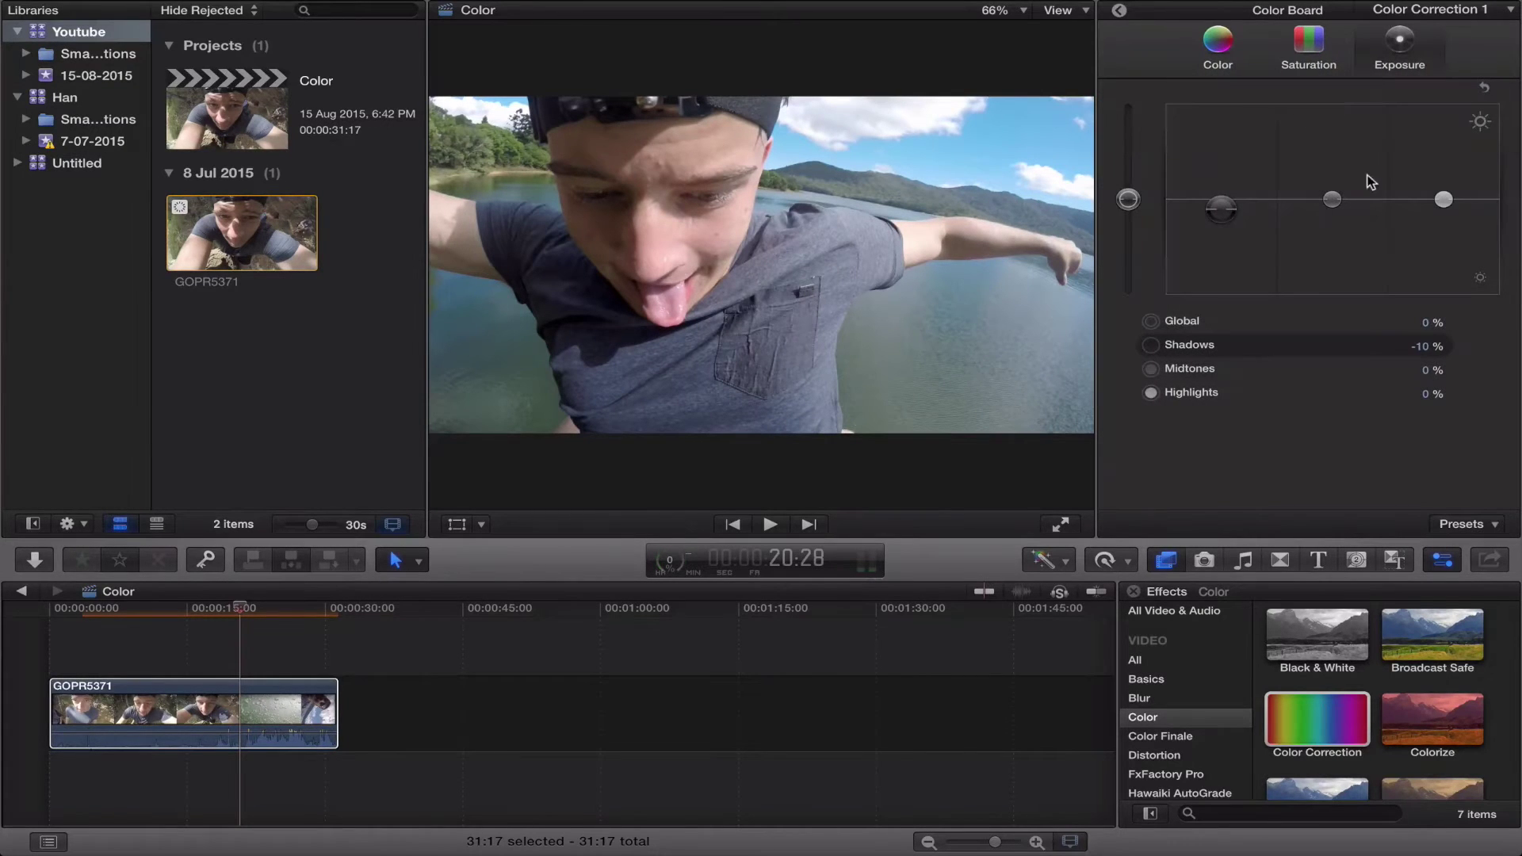
left_click(1118, 10)
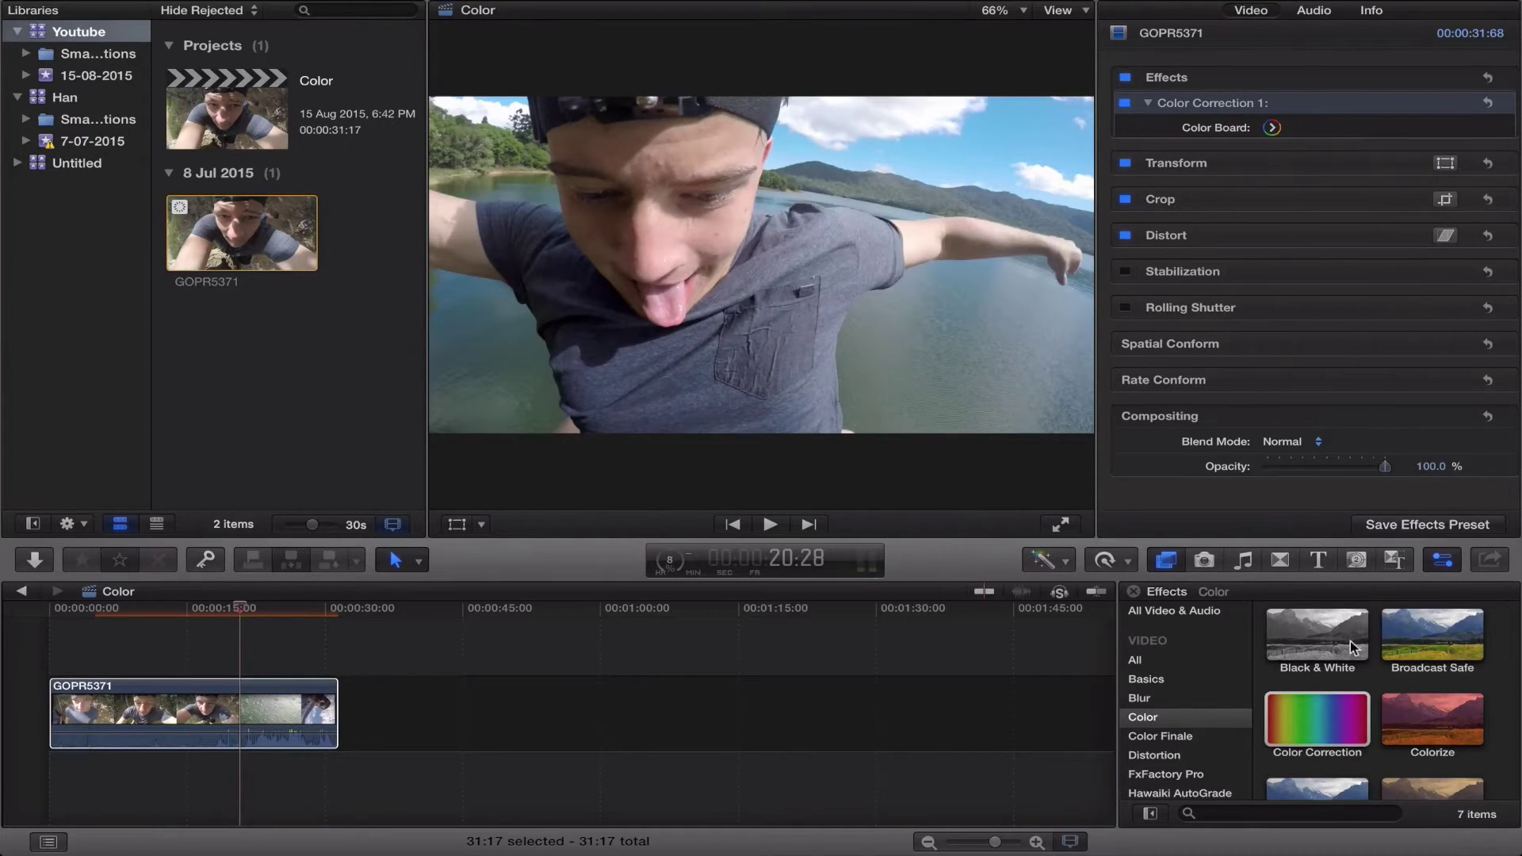
Step: Add a second Color Correction effect to the clip and collapse Color Correction 1
left_click_drag(1312, 725, 276, 698)
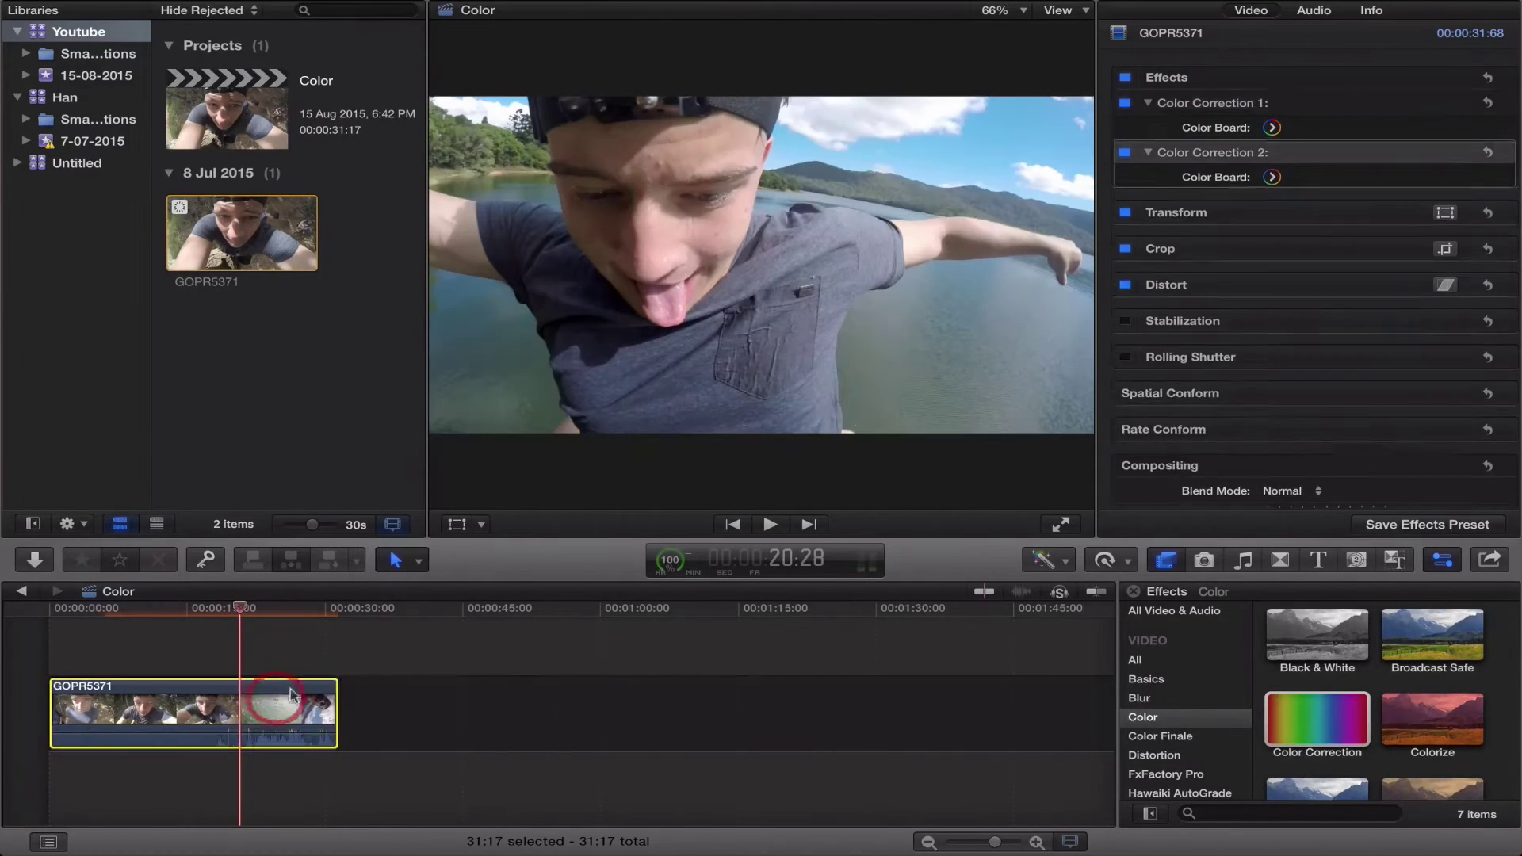
left_click(1210, 103)
left_click(1147, 103)
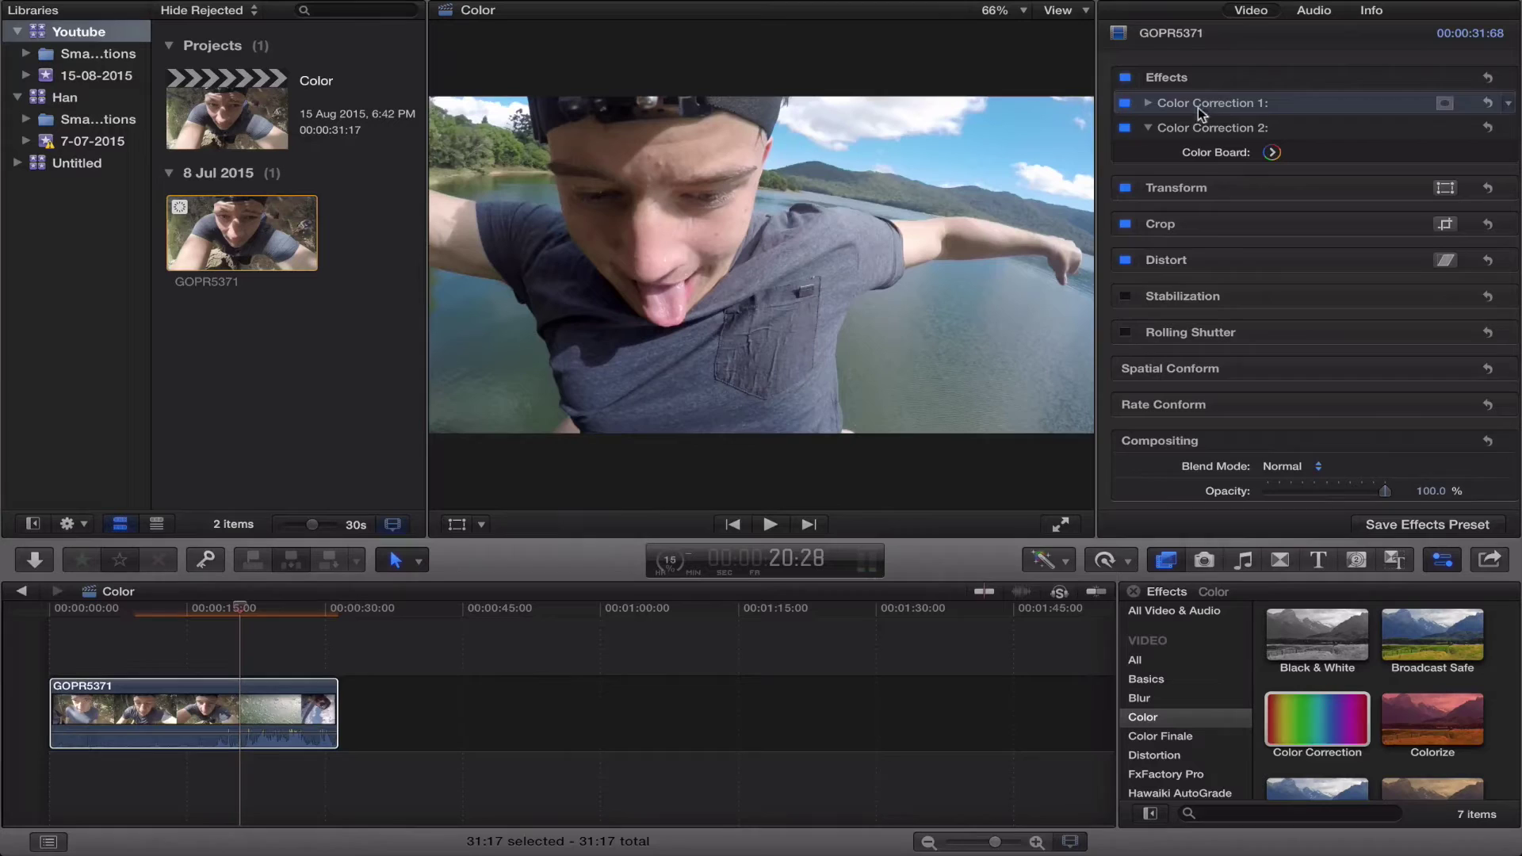
Step: Open Color Correction 2's Color tab, nudge the global tint toward green, and select Highlights
left_click(1271, 152)
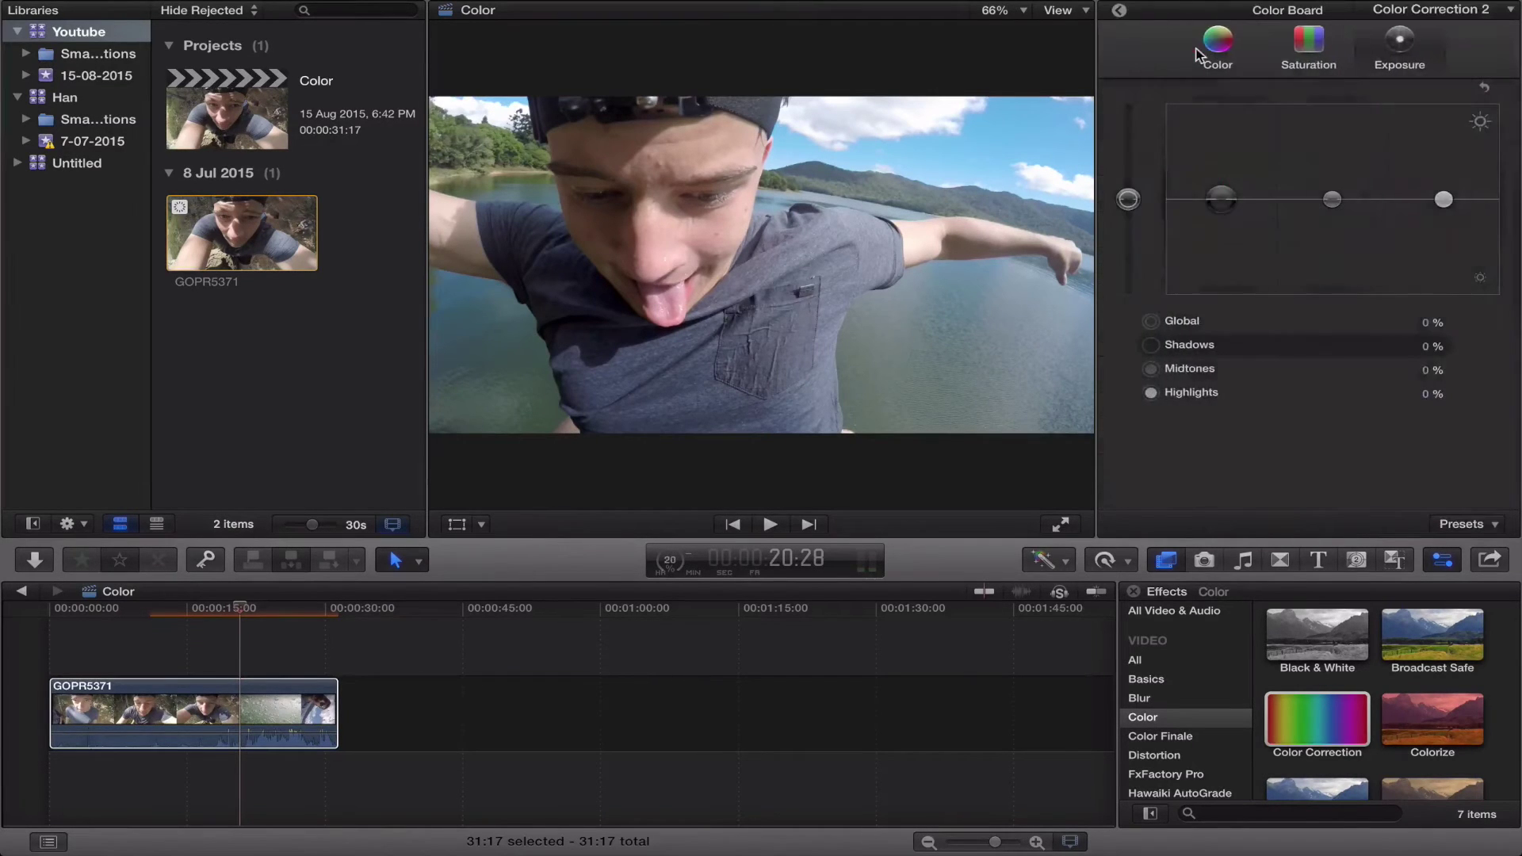
left_click(1199, 54)
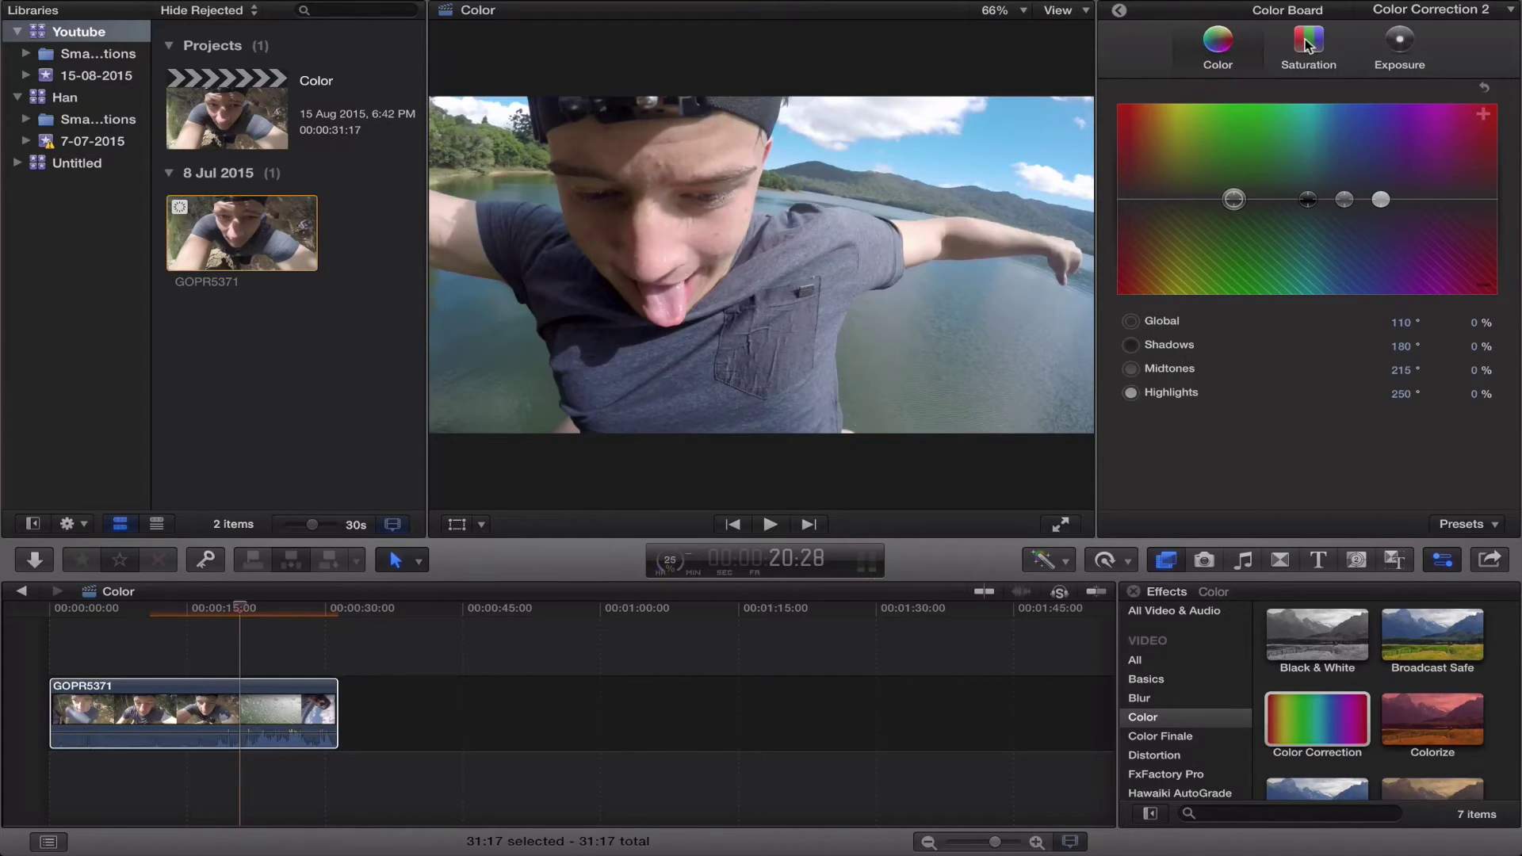
left_click_drag(1233, 199, 1175, 199)
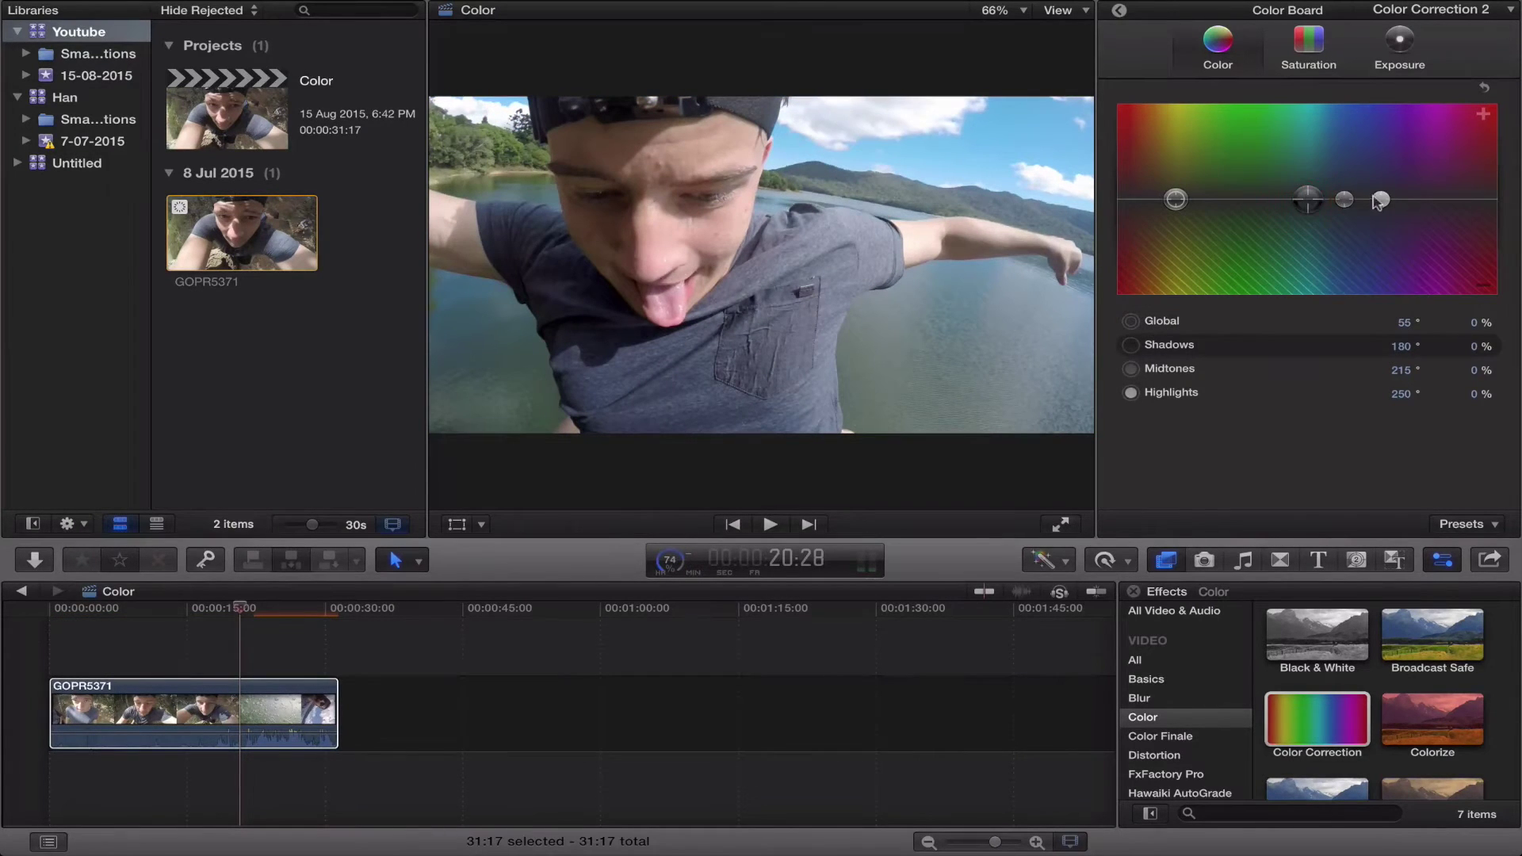
left_click(1381, 199)
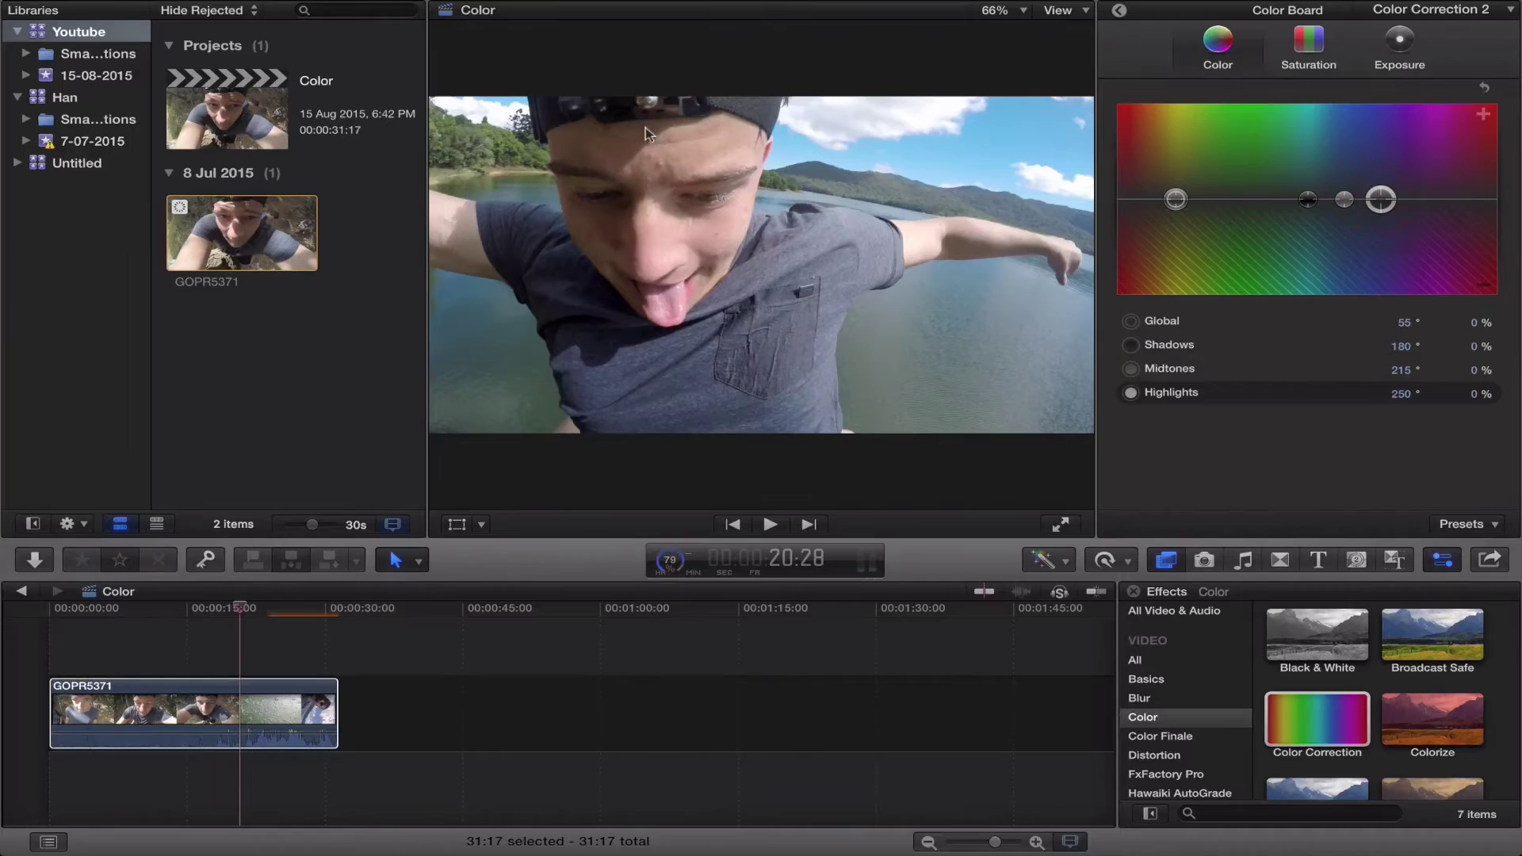
key("super")
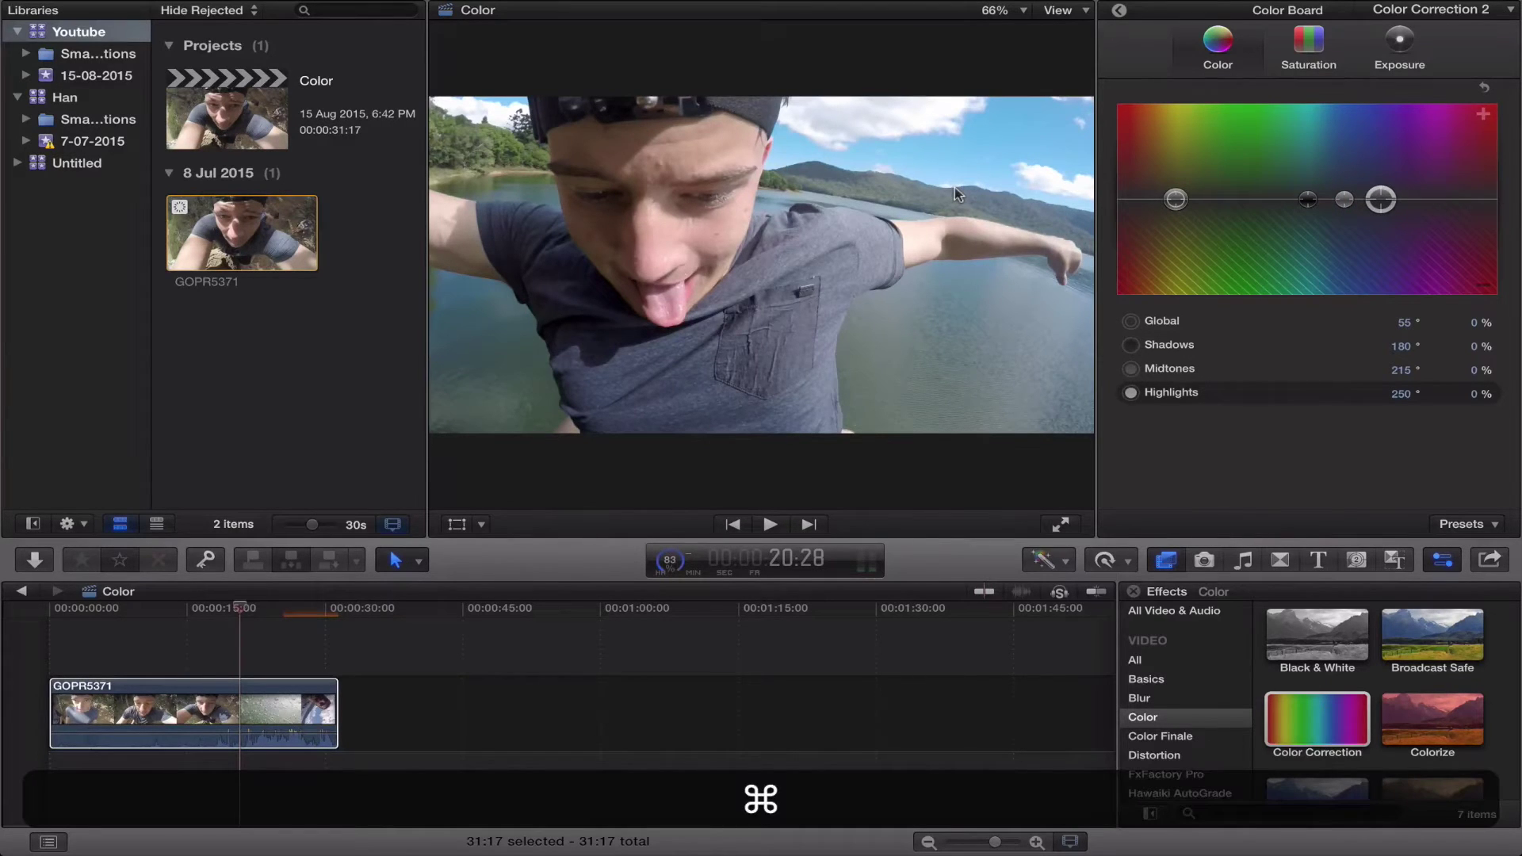
key("super+7")
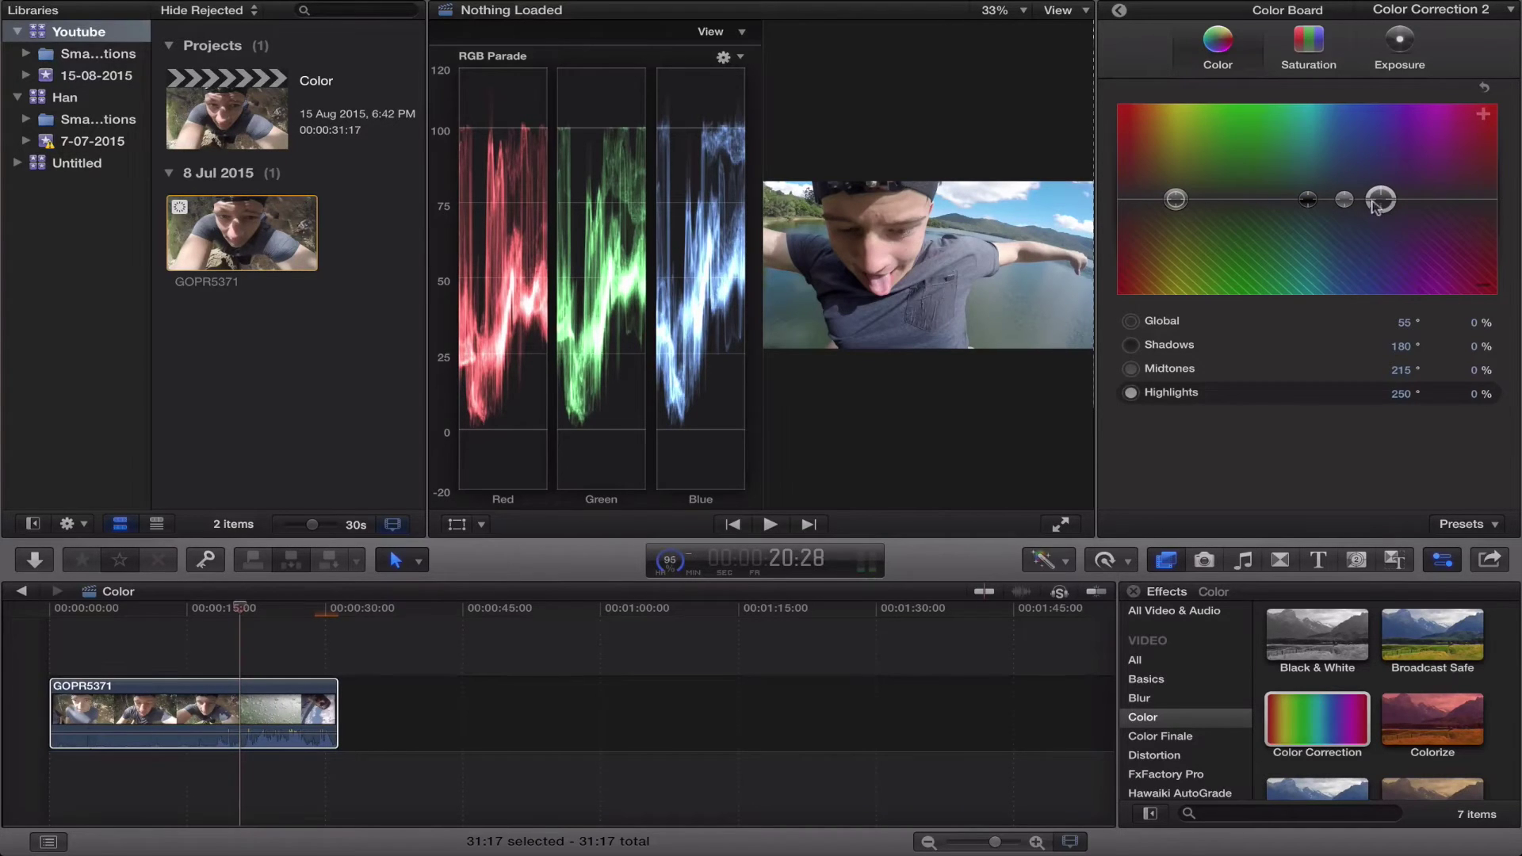
left_click_drag(1380, 199, 1379, 230)
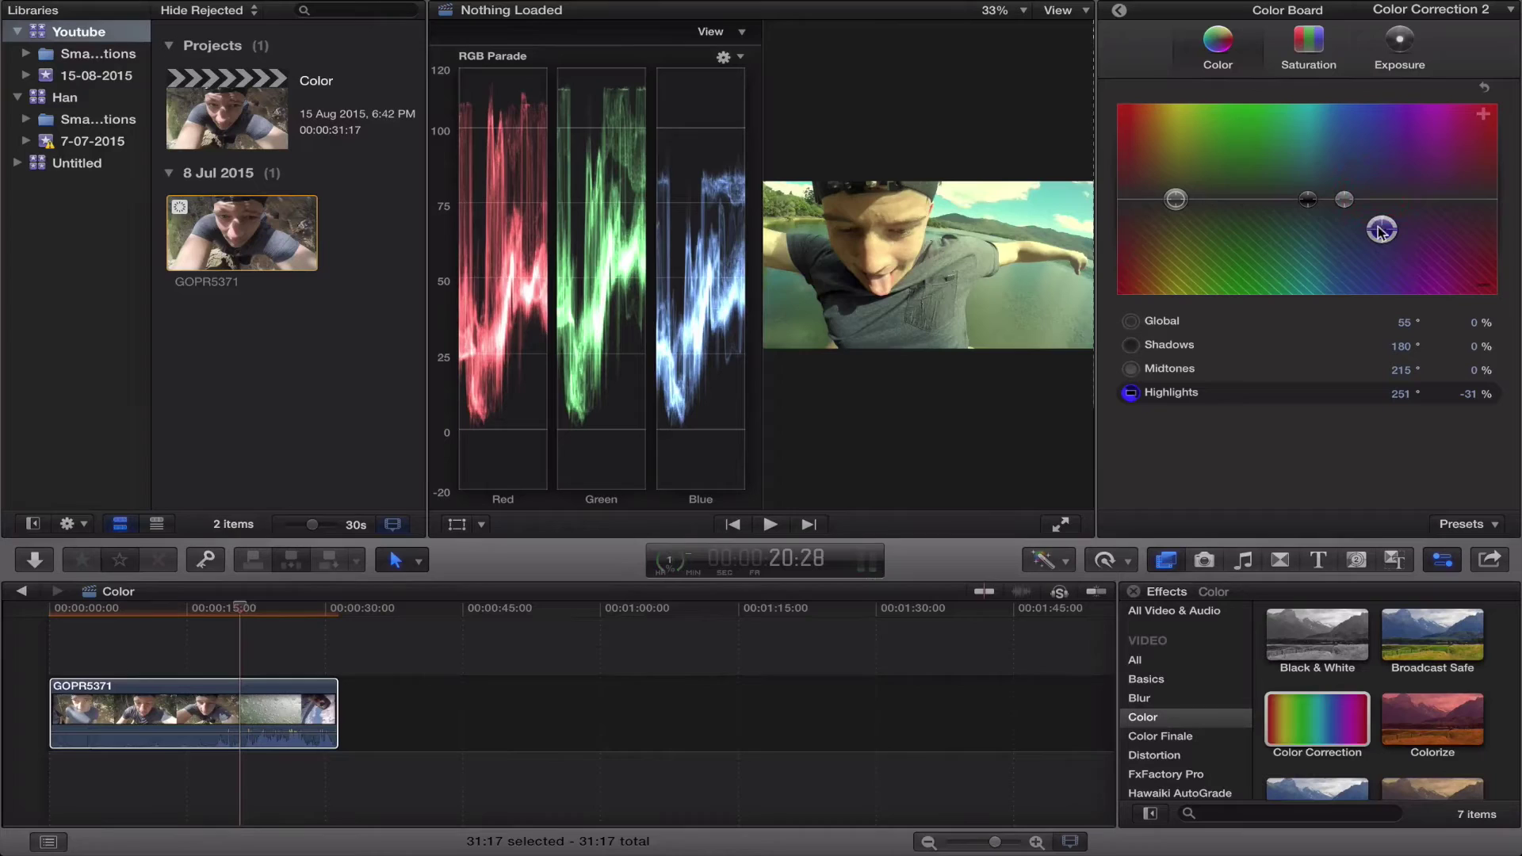
left_click_drag(1379, 230, 1380, 199)
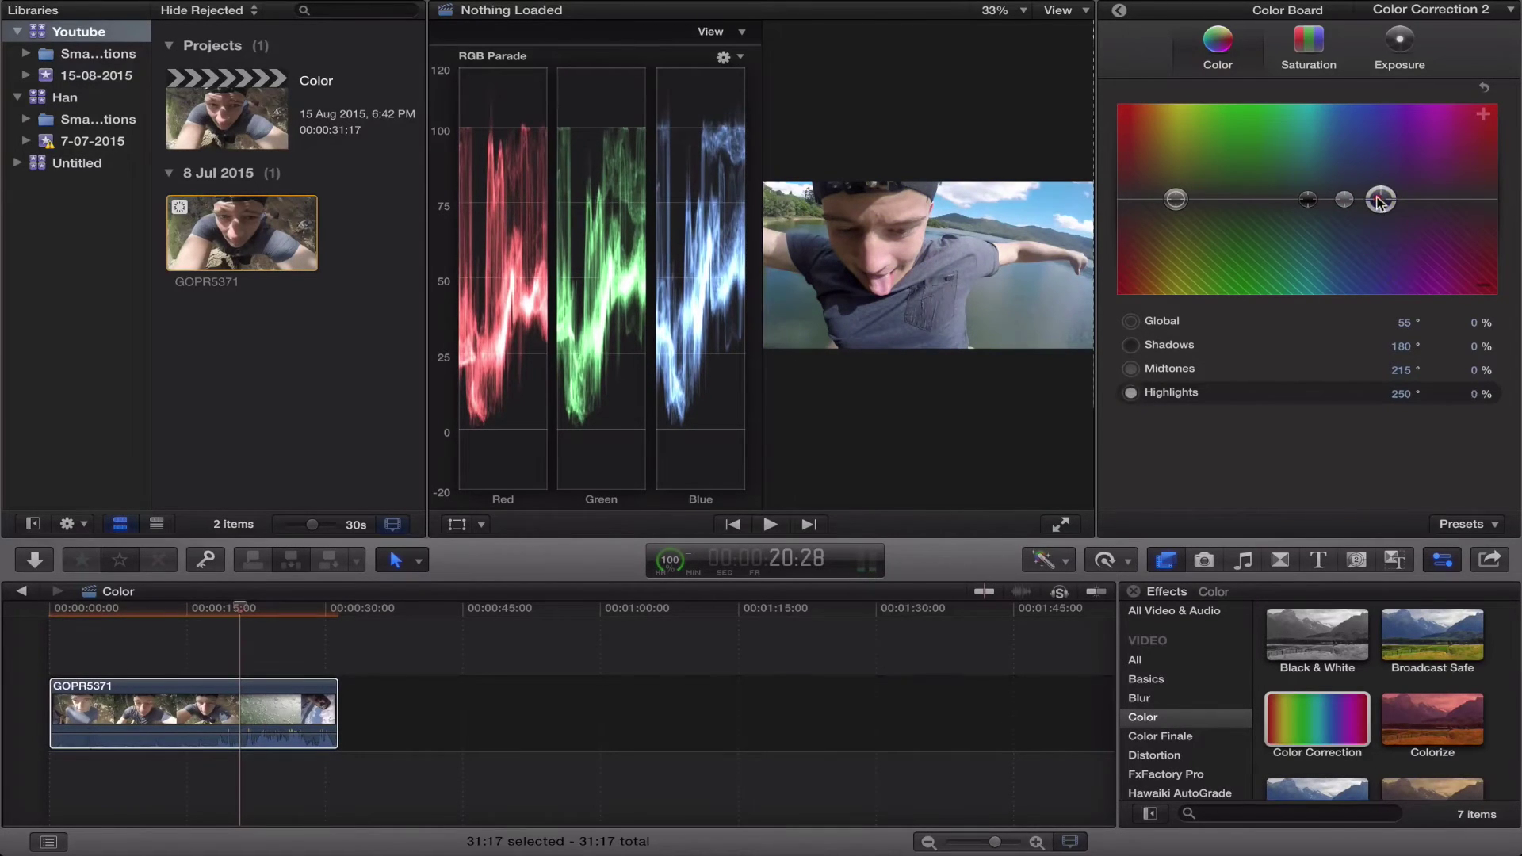
Step: Tint highlights blue to 9%, shadows yellow-green 7% at 70°, and midtones red 2% at 360°
key("super+7")
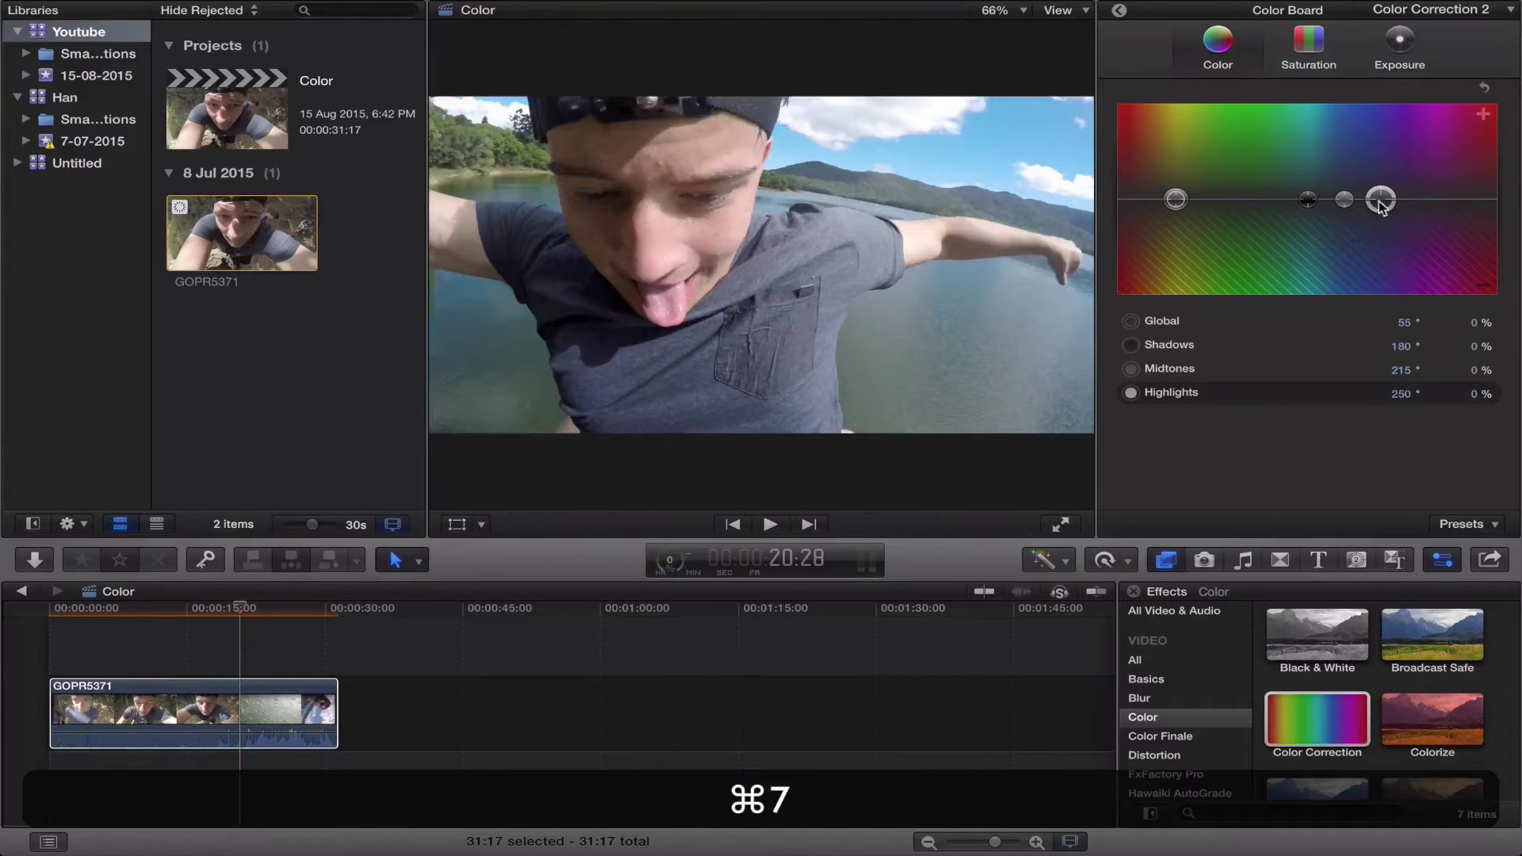
left_click_drag(1384, 193, 1384, 186)
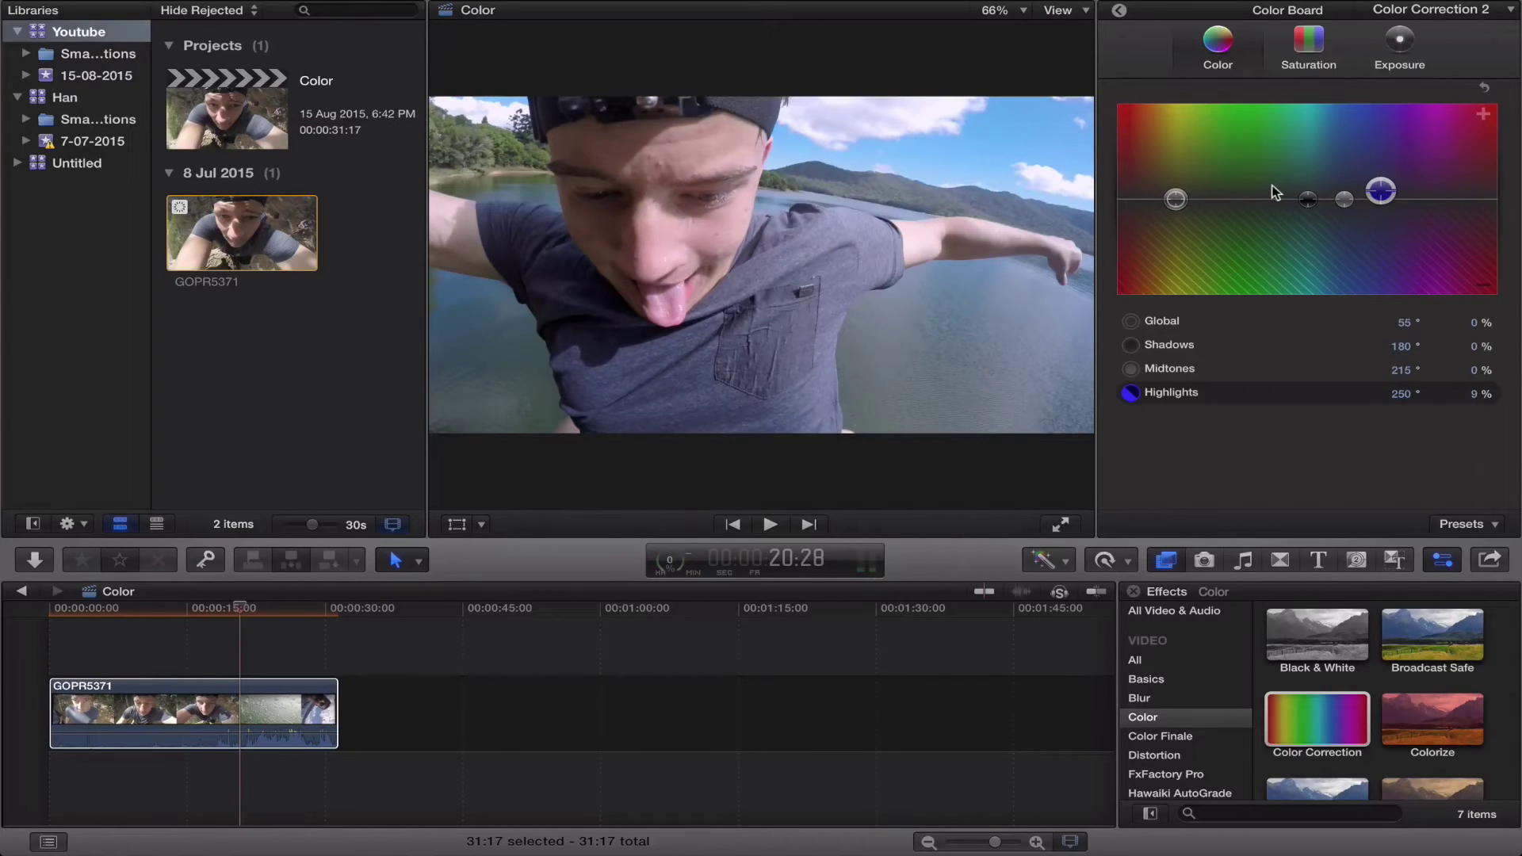
left_click_drag(1307, 199, 1193, 193)
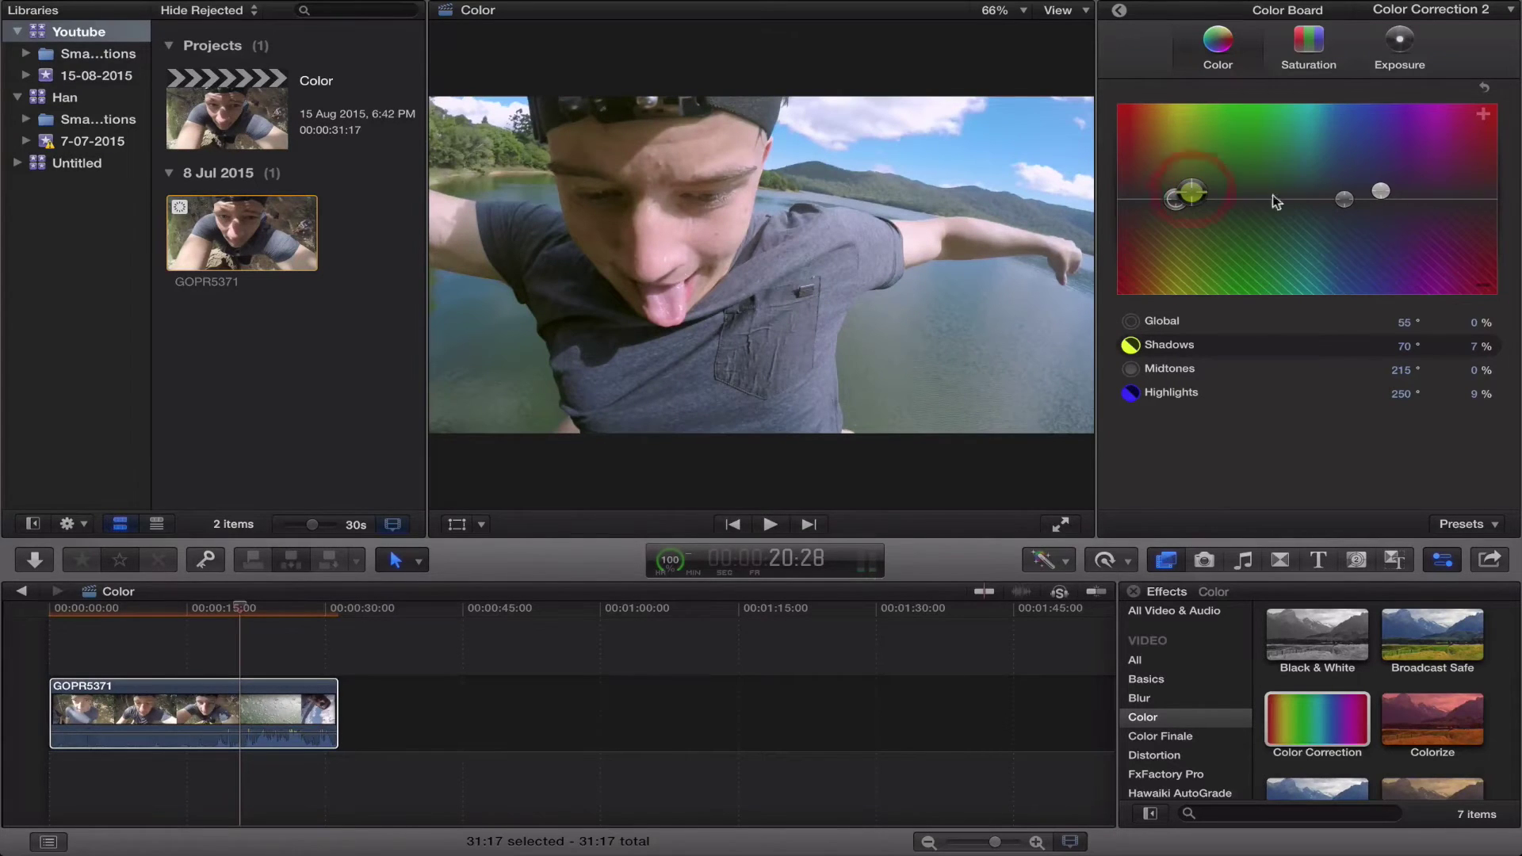
left_click(1343, 198)
left_click_drag(1384, 204, 1513, 198)
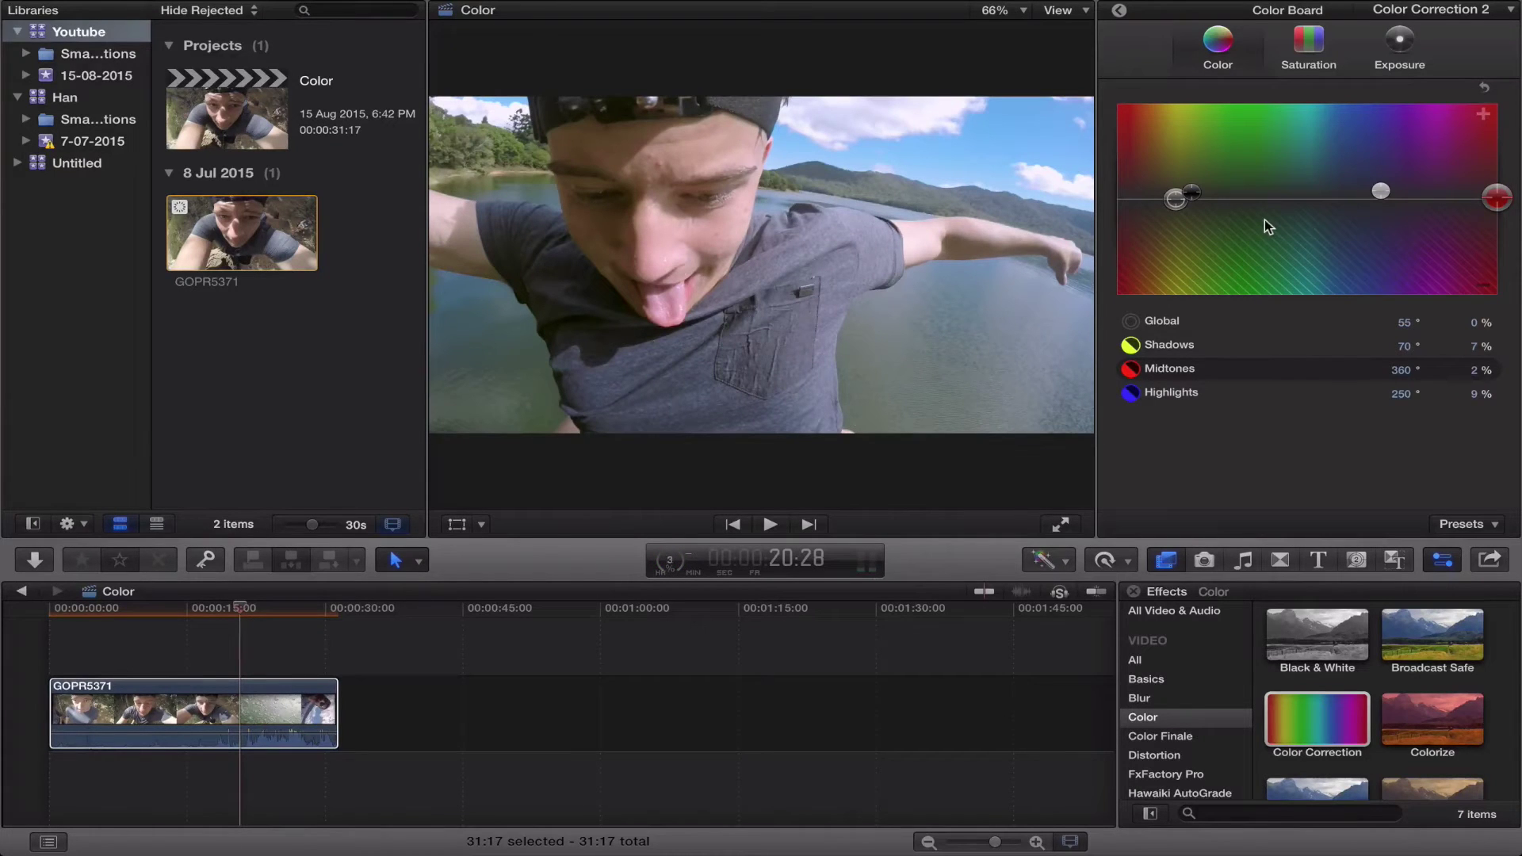
Step: Toggle Color Correction 2 off and on repeatedly to compare, leaving it enabled
left_click(1119, 11)
left_click(1126, 126)
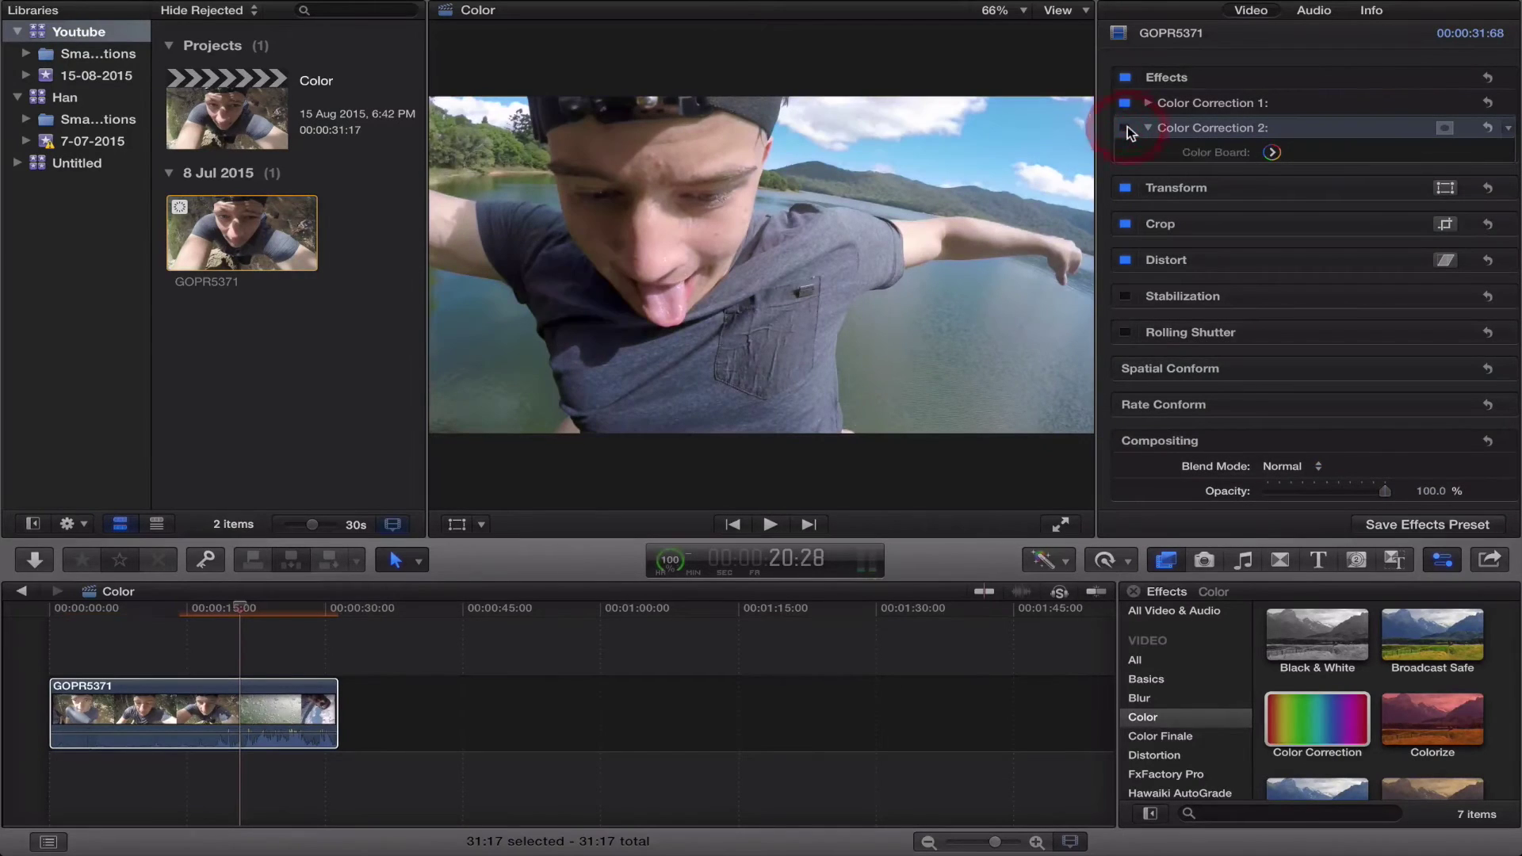
left_click(1125, 127)
left_click(1125, 126)
left_click(1125, 127)
left_click(1126, 128)
left_click(1125, 128)
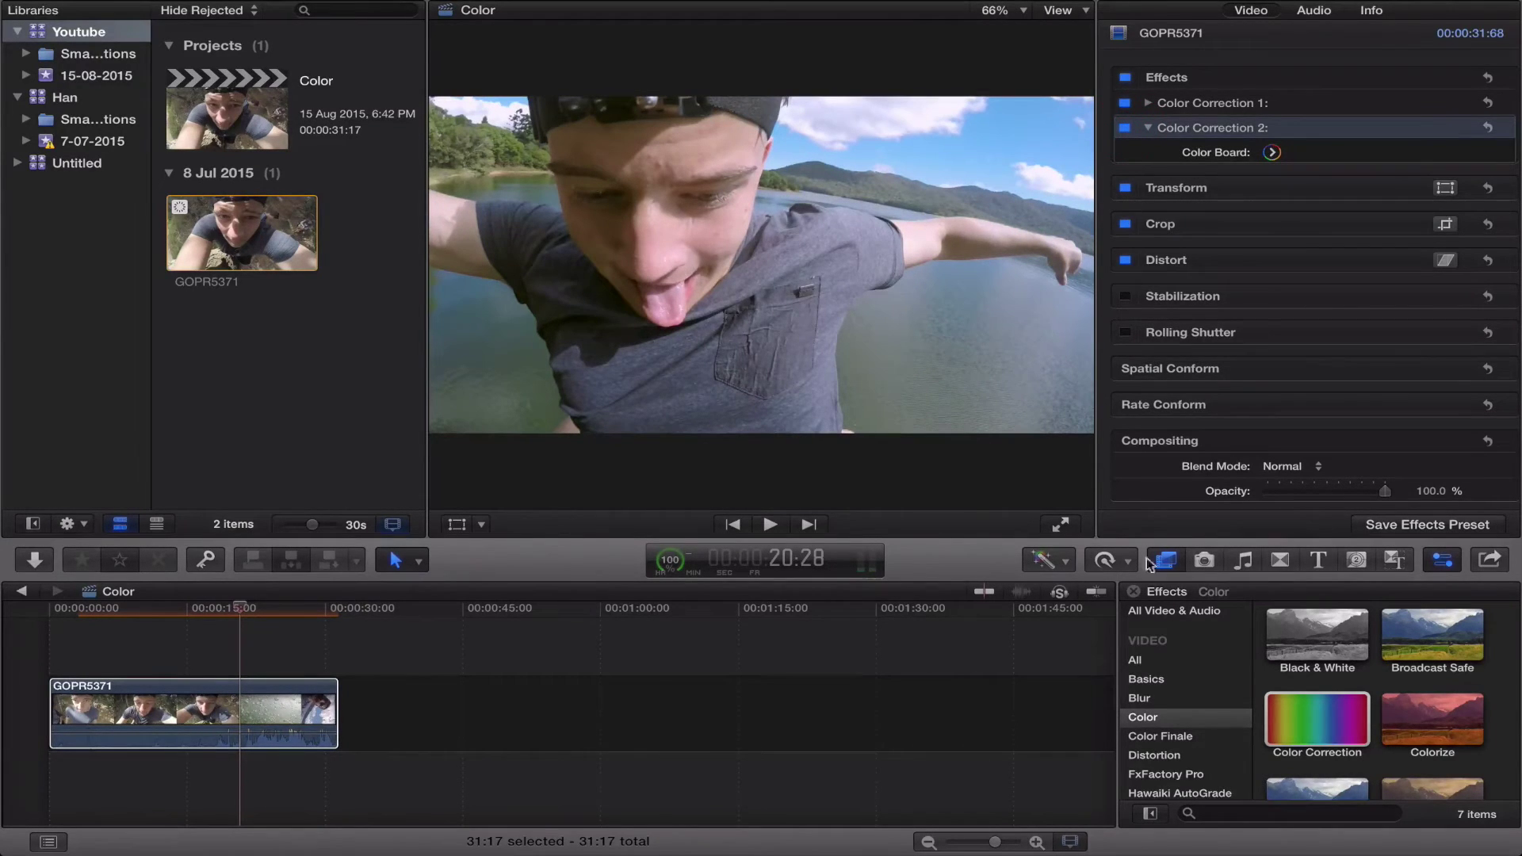
Step: Browse the Color Finale, FxFactory Pro and Magic Bullet Suite effect categories
left_click(1192, 738)
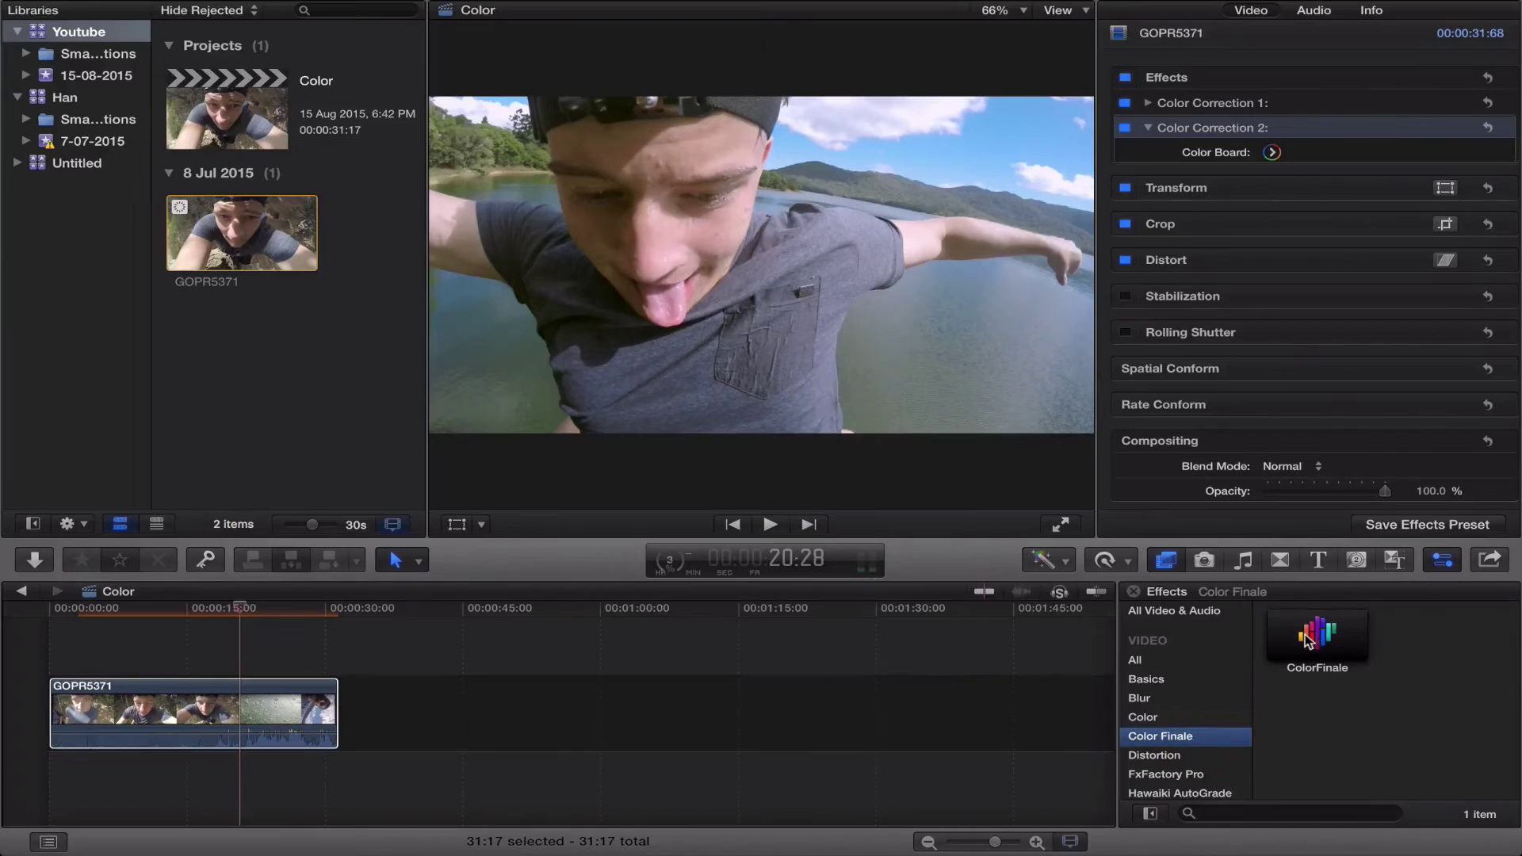
scroll(1181, 749, "down", 2)
left_click(1179, 745)
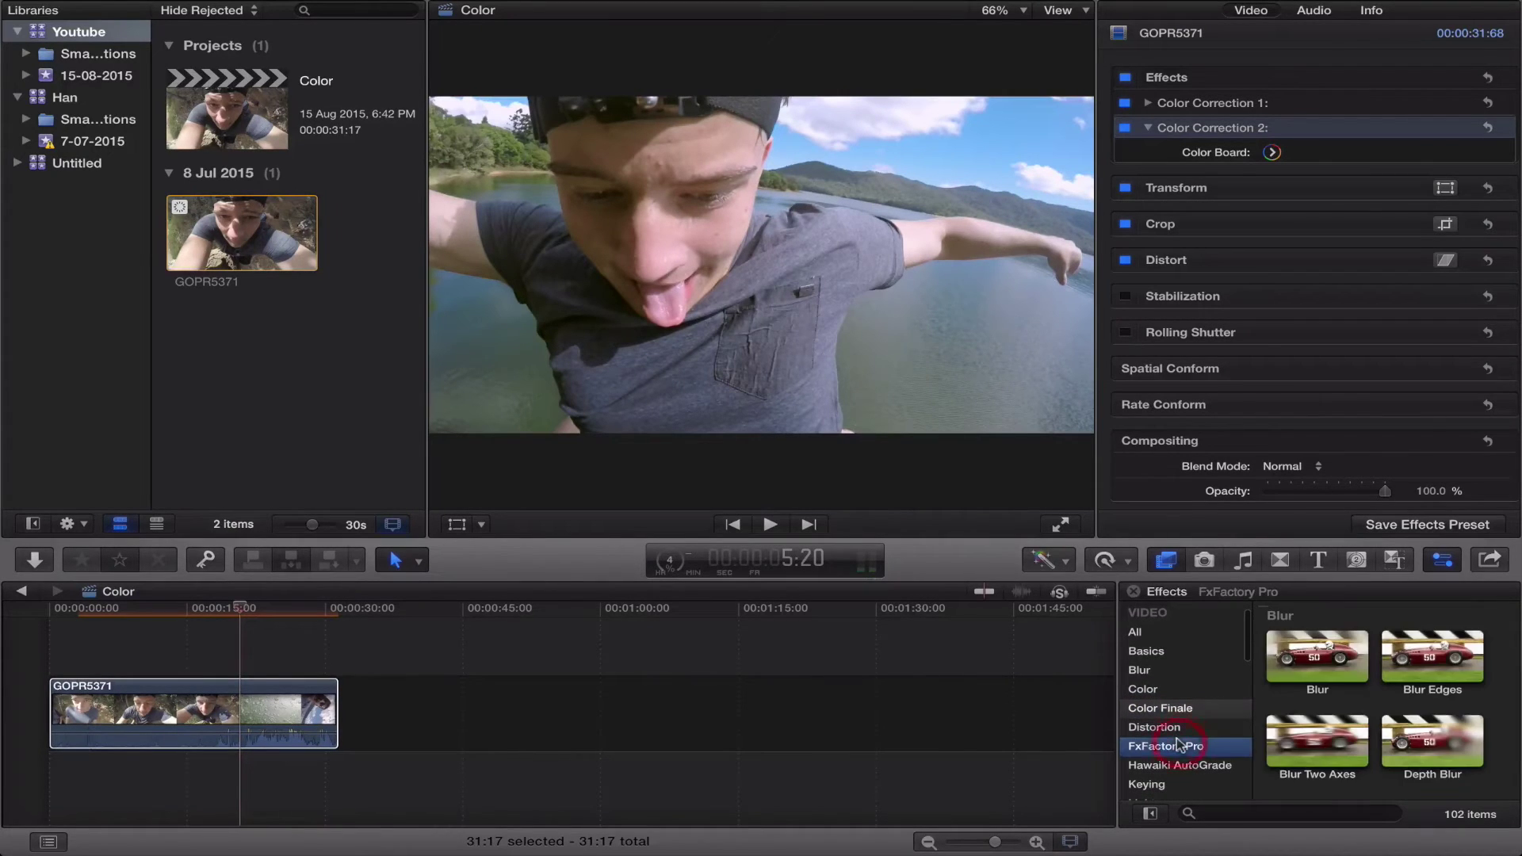
scroll(1174, 727, "down", 3)
scroll(1175, 728, "down", 2)
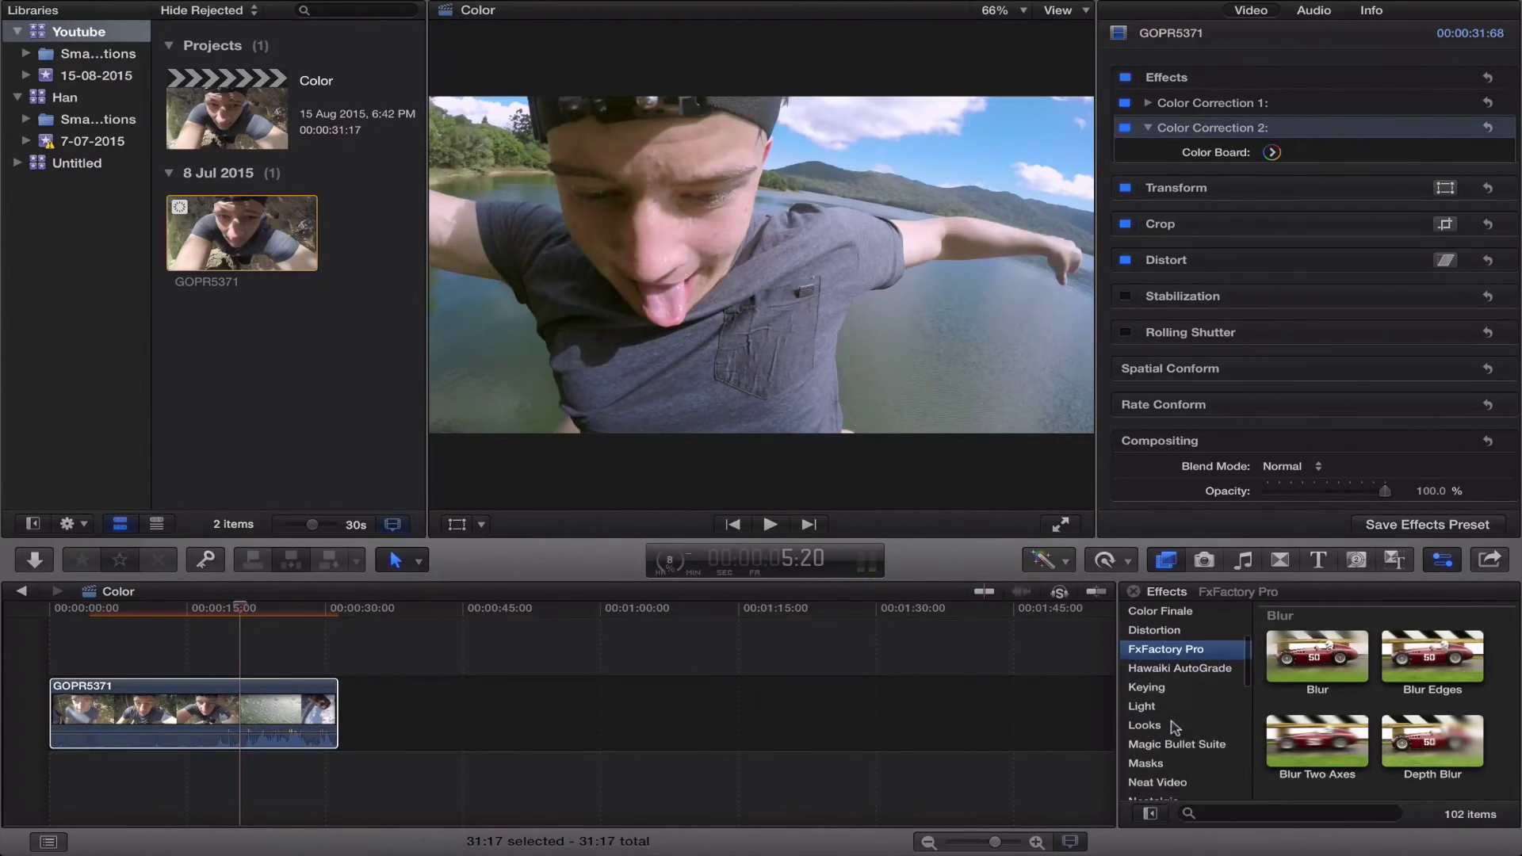
left_click(1177, 744)
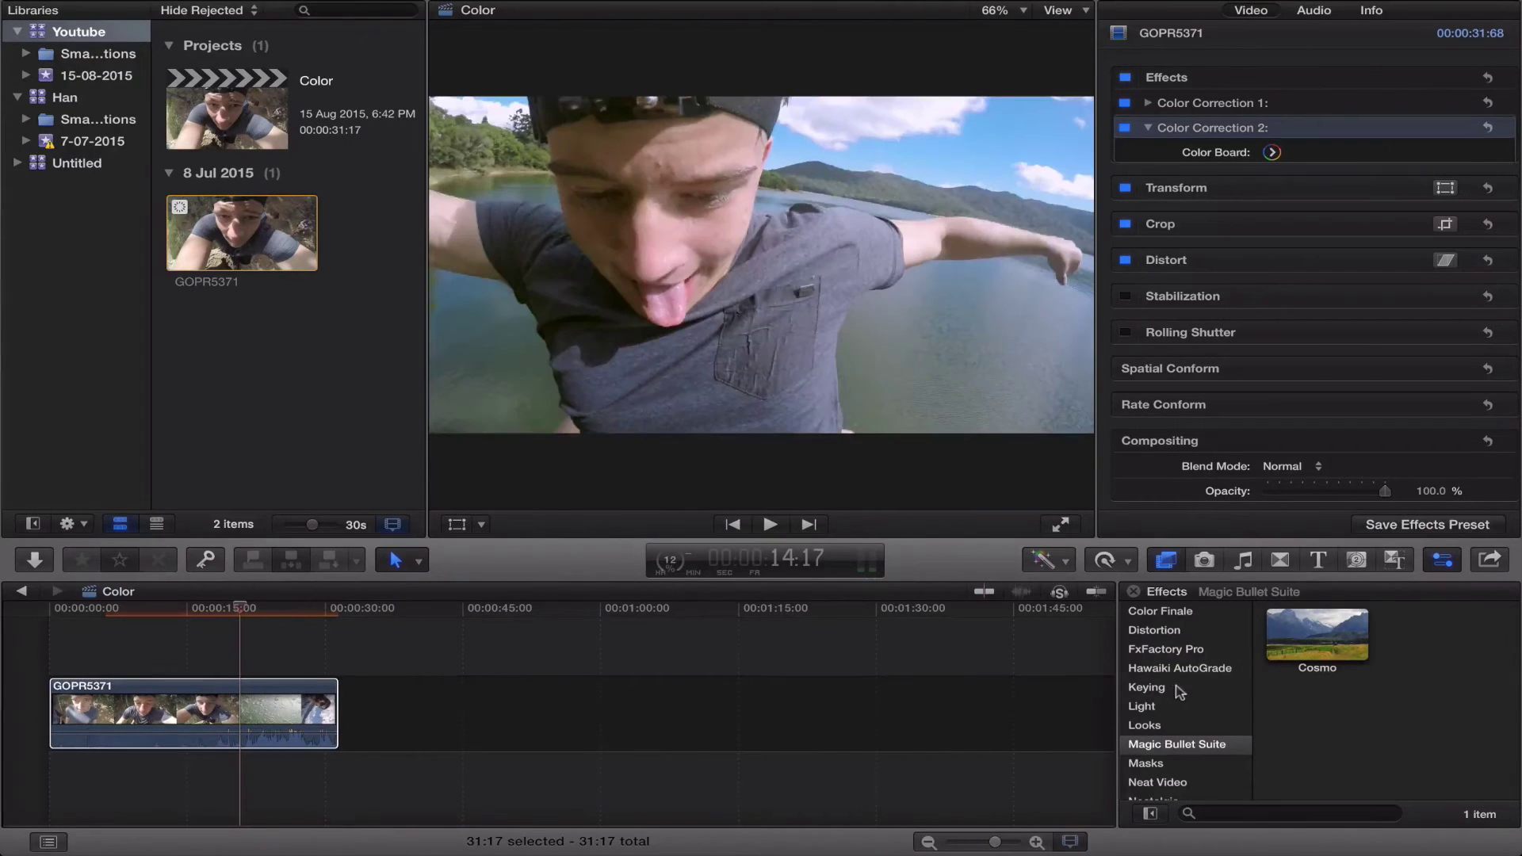
scroll(1181, 692, "up", 2)
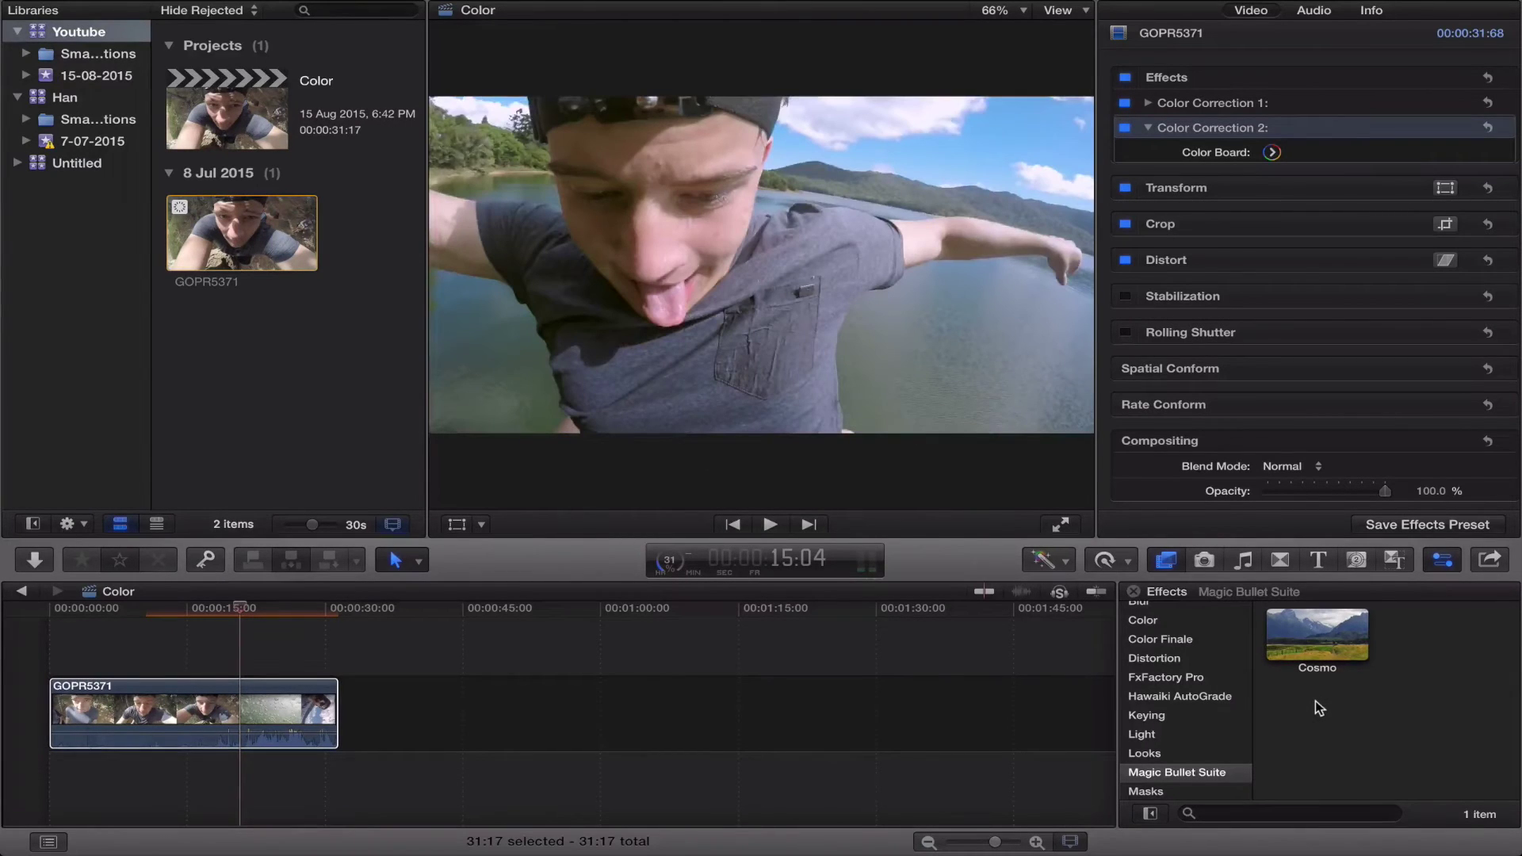
scroll(1205, 697, "up", 3)
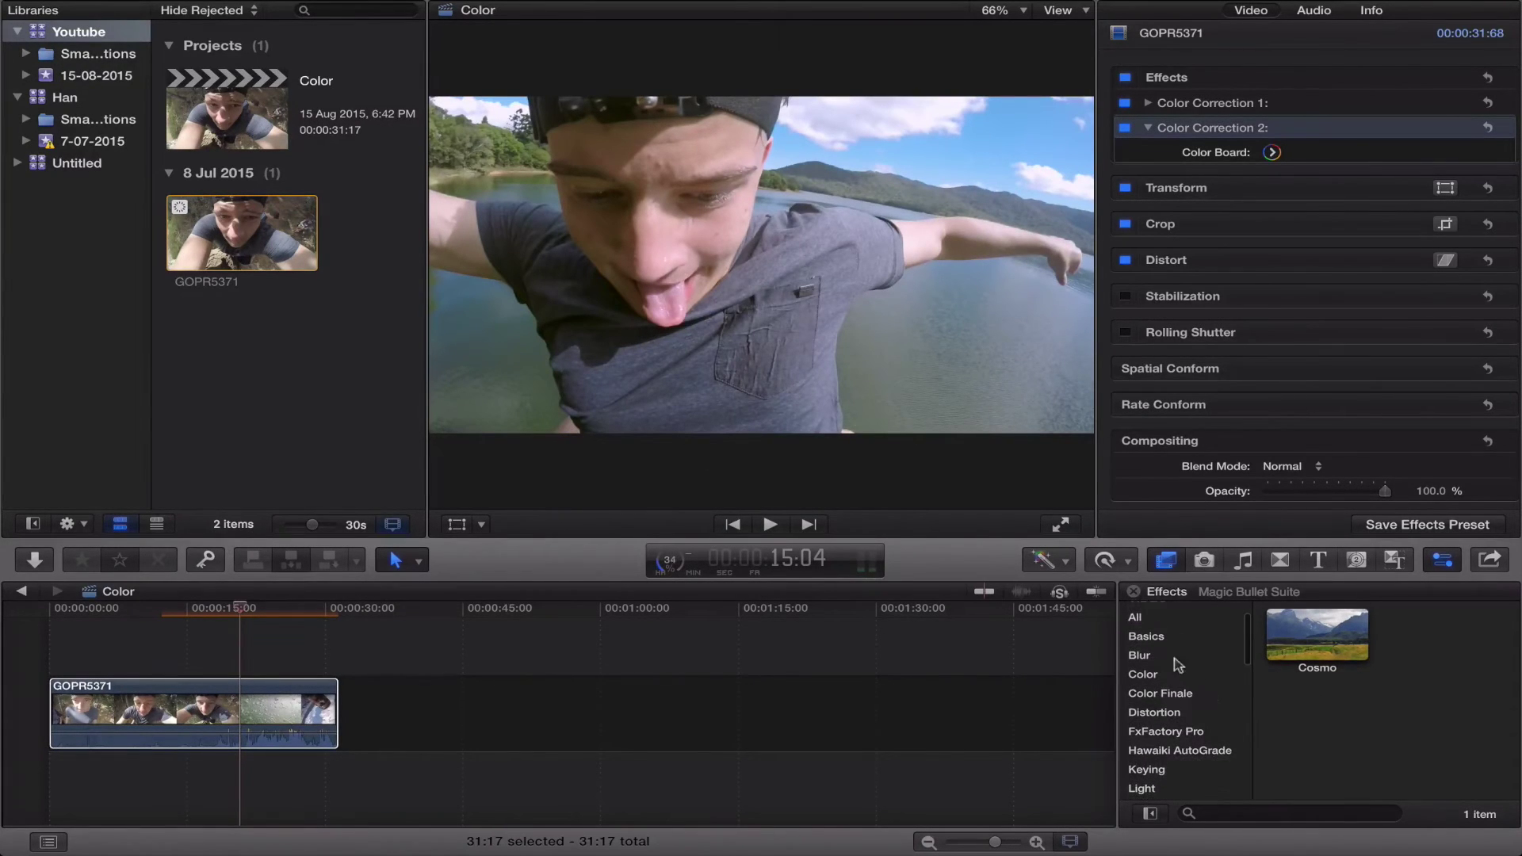
scroll(1179, 690, "up", 2)
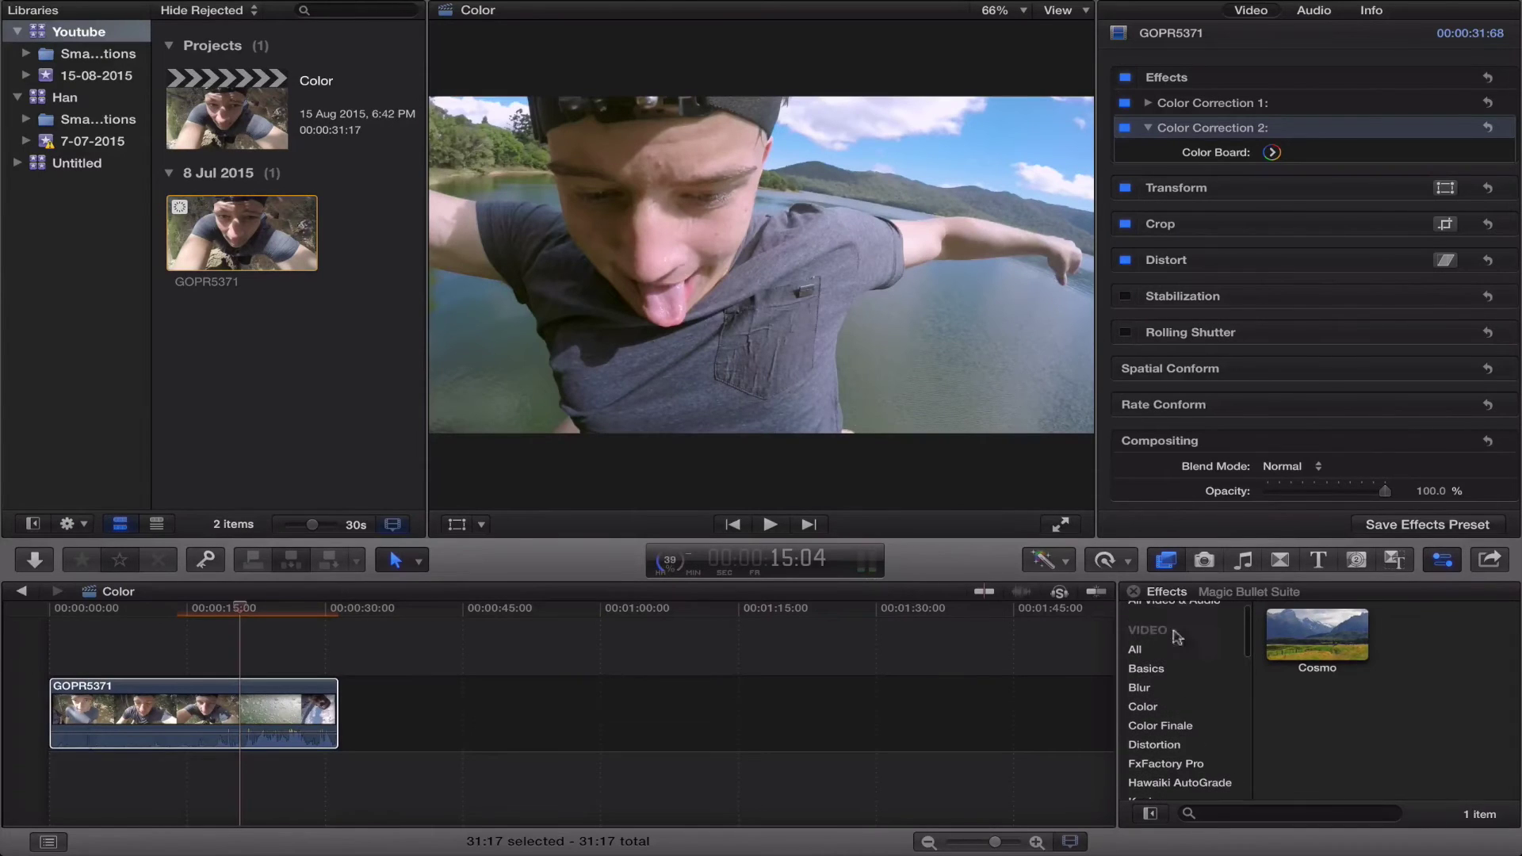
Step: Toggle Color Correction 2 off and back on, then collapse its settings
left_click(1125, 128)
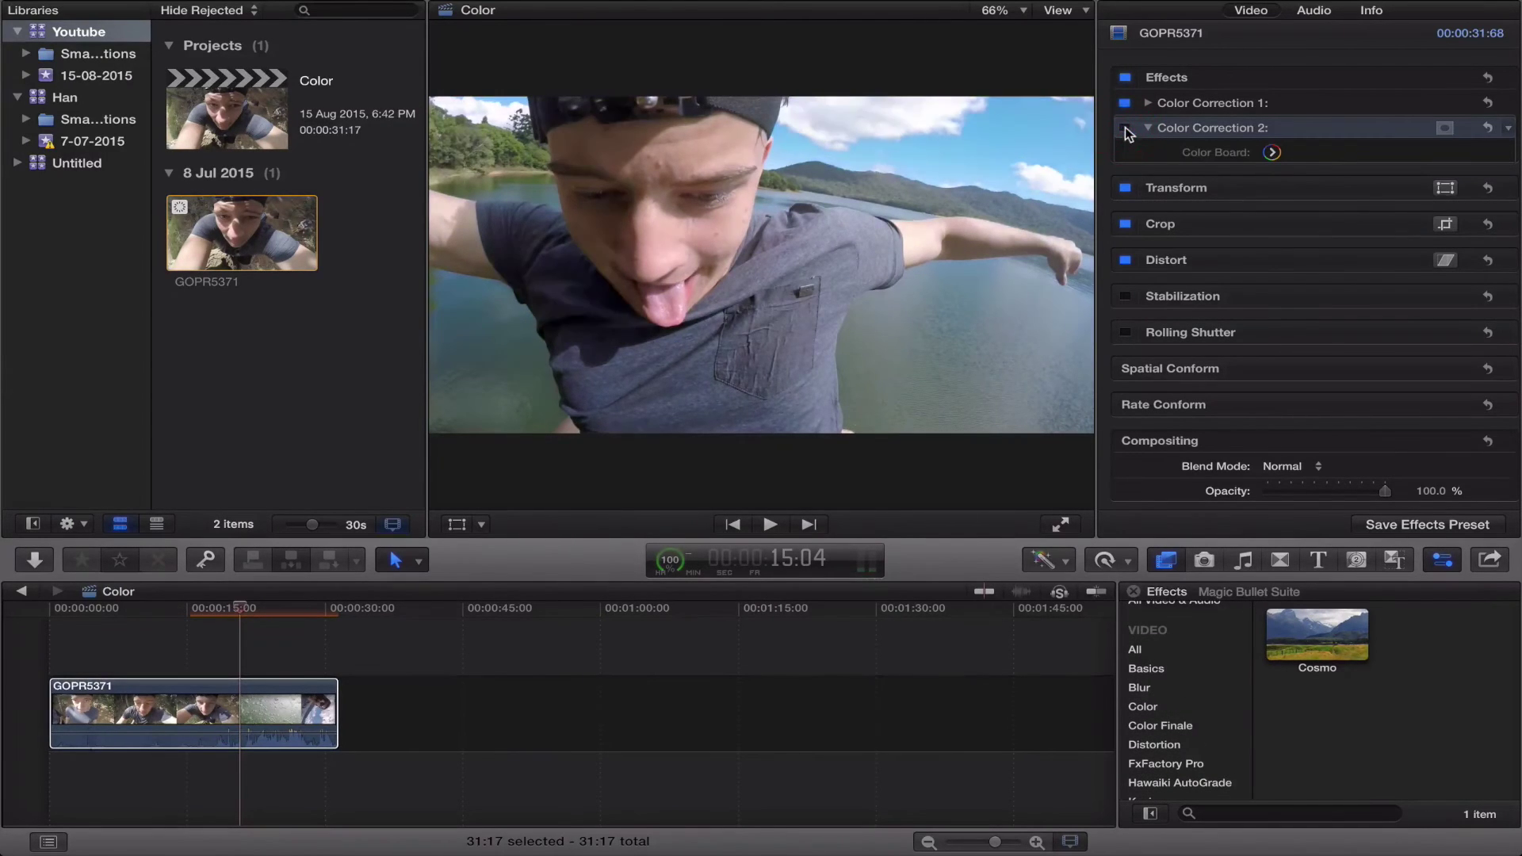
left_click(1125, 128)
left_click(1147, 129)
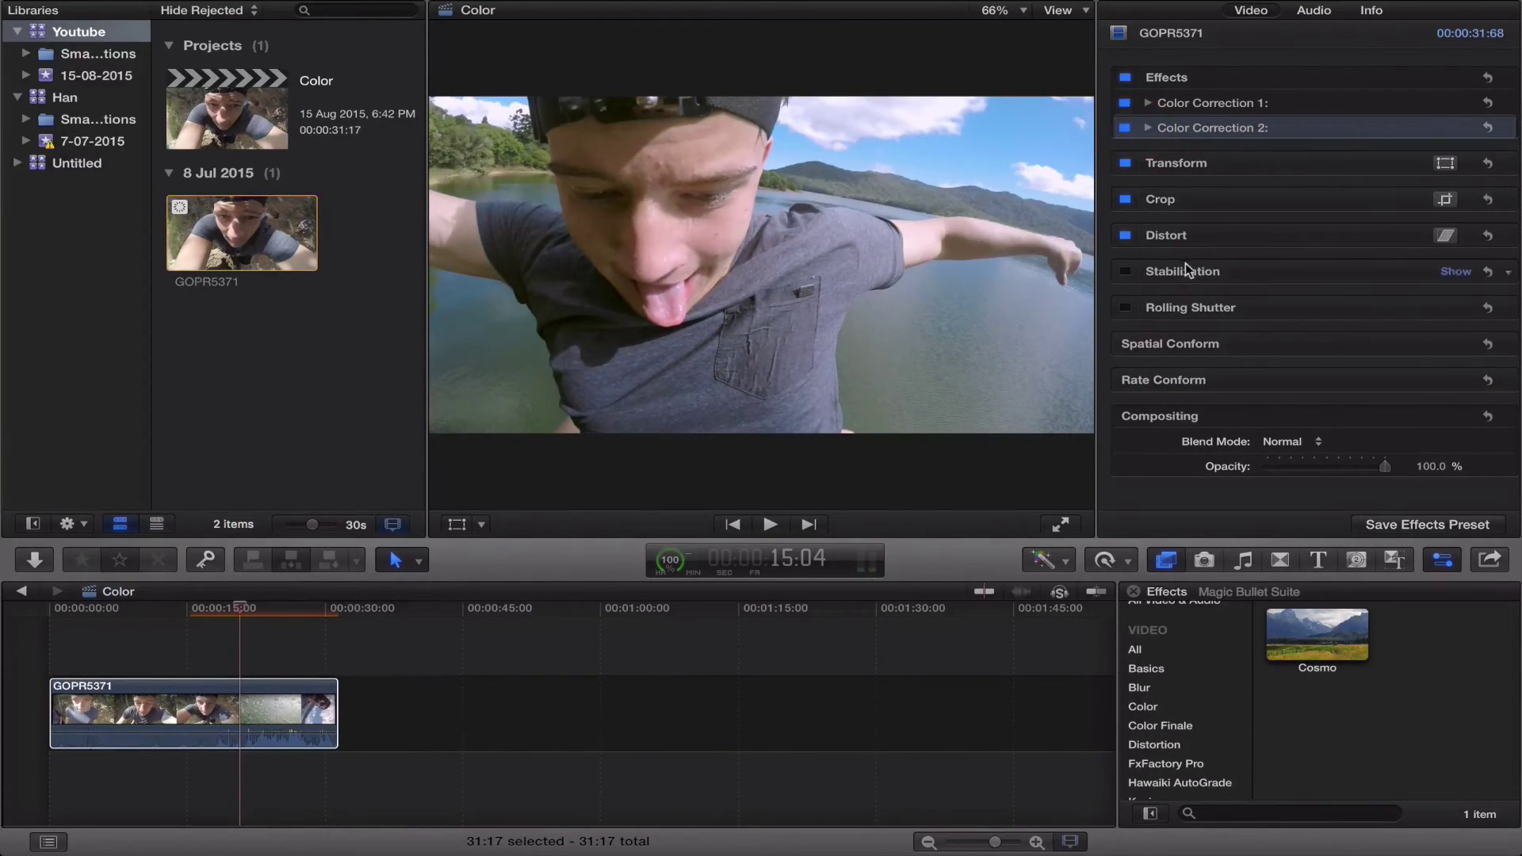
Step: Add a third Color Correction and open its Saturation tab, leaving global saturation at 0%
left_click(1144, 707)
left_click_drag(1319, 720, 277, 684)
left_click(1272, 178)
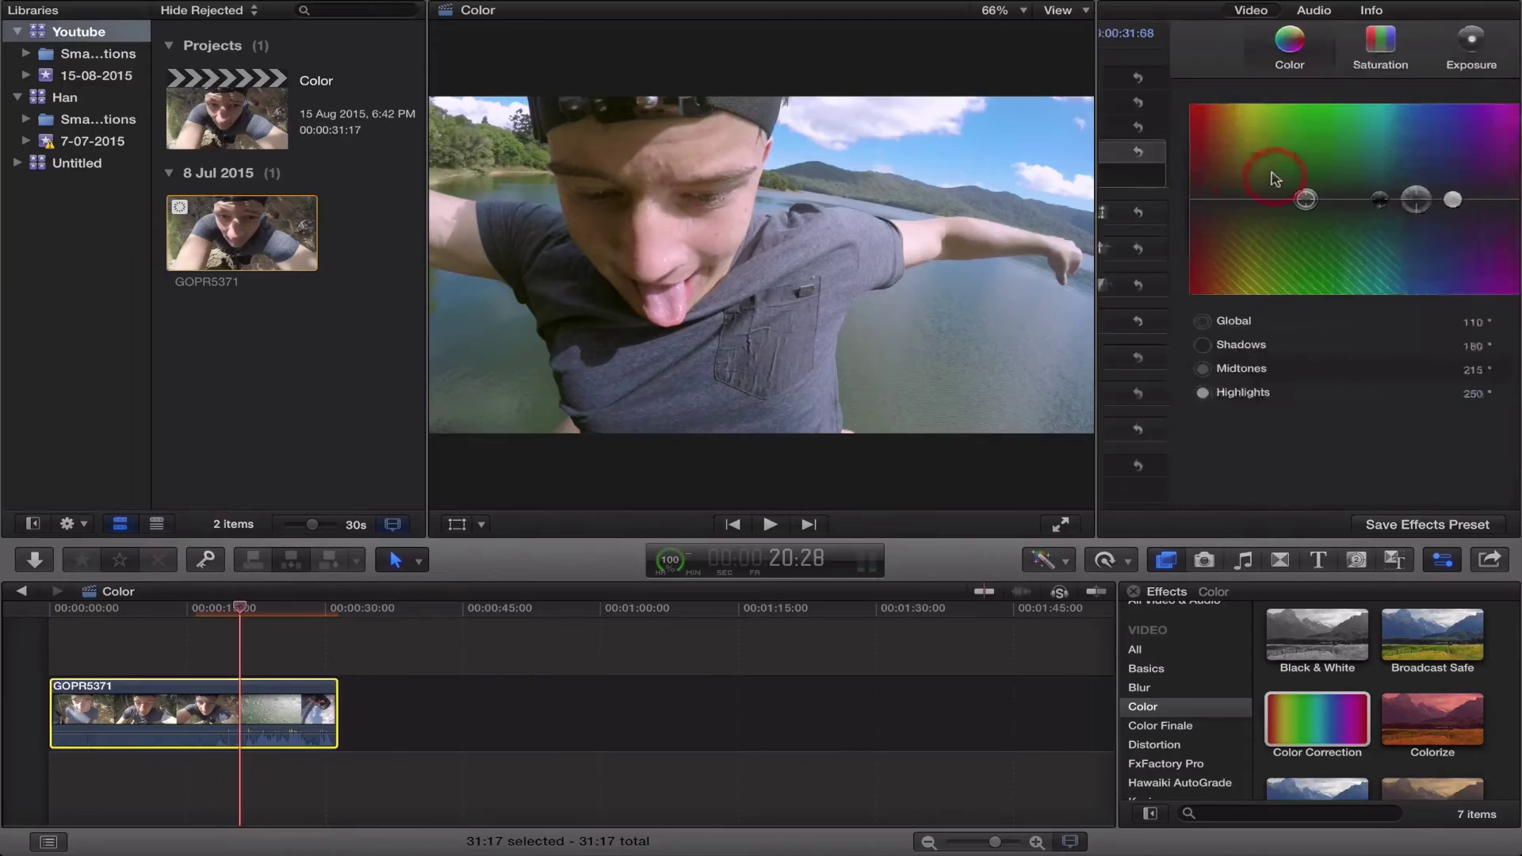
left_click(1288, 47)
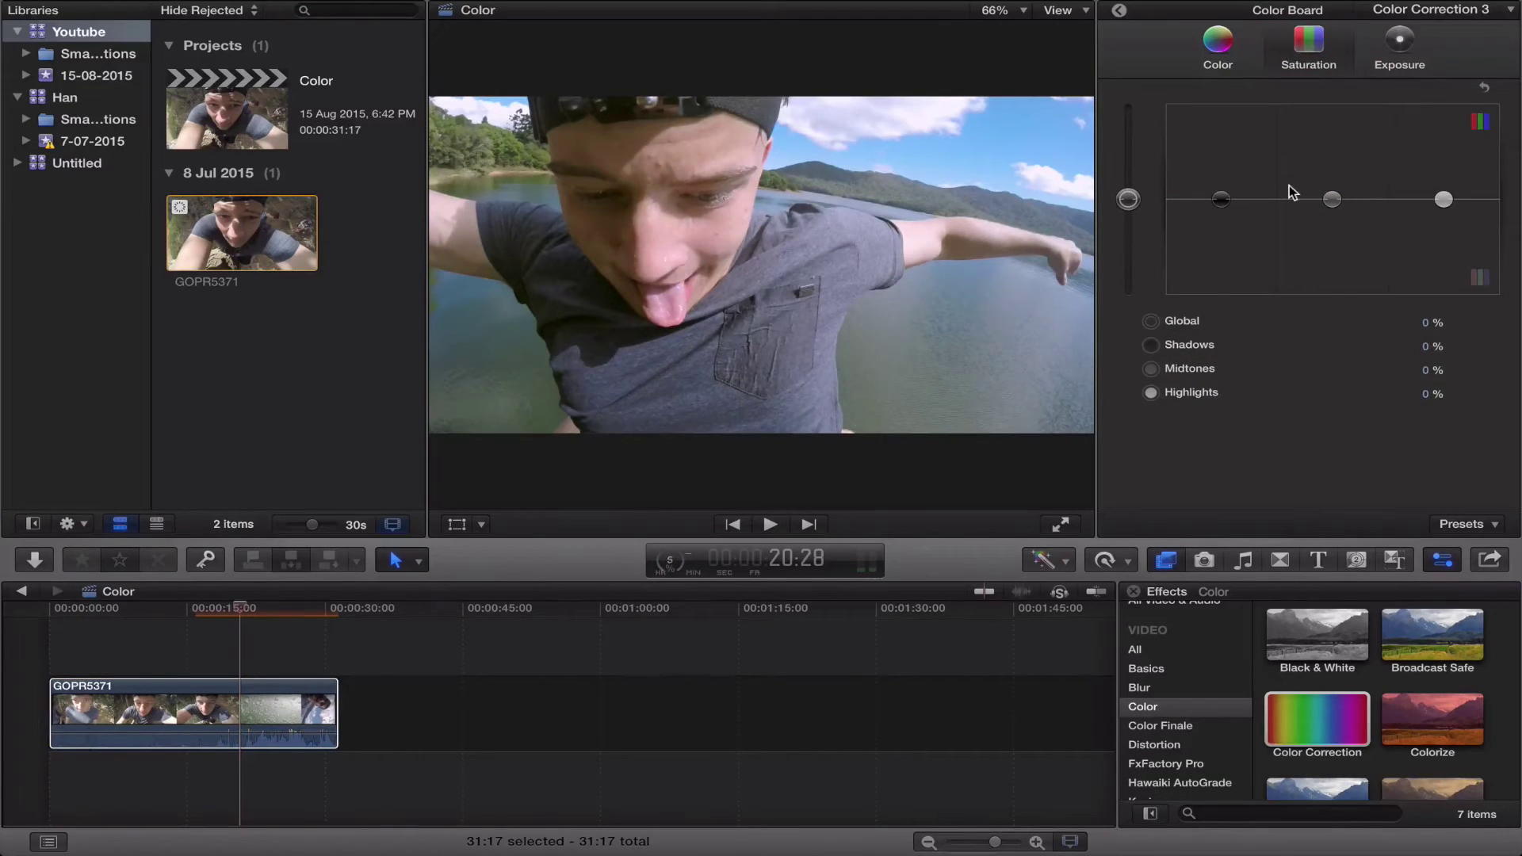
left_click(1128, 199)
left_click_drag(1131, 198, 1129, 173)
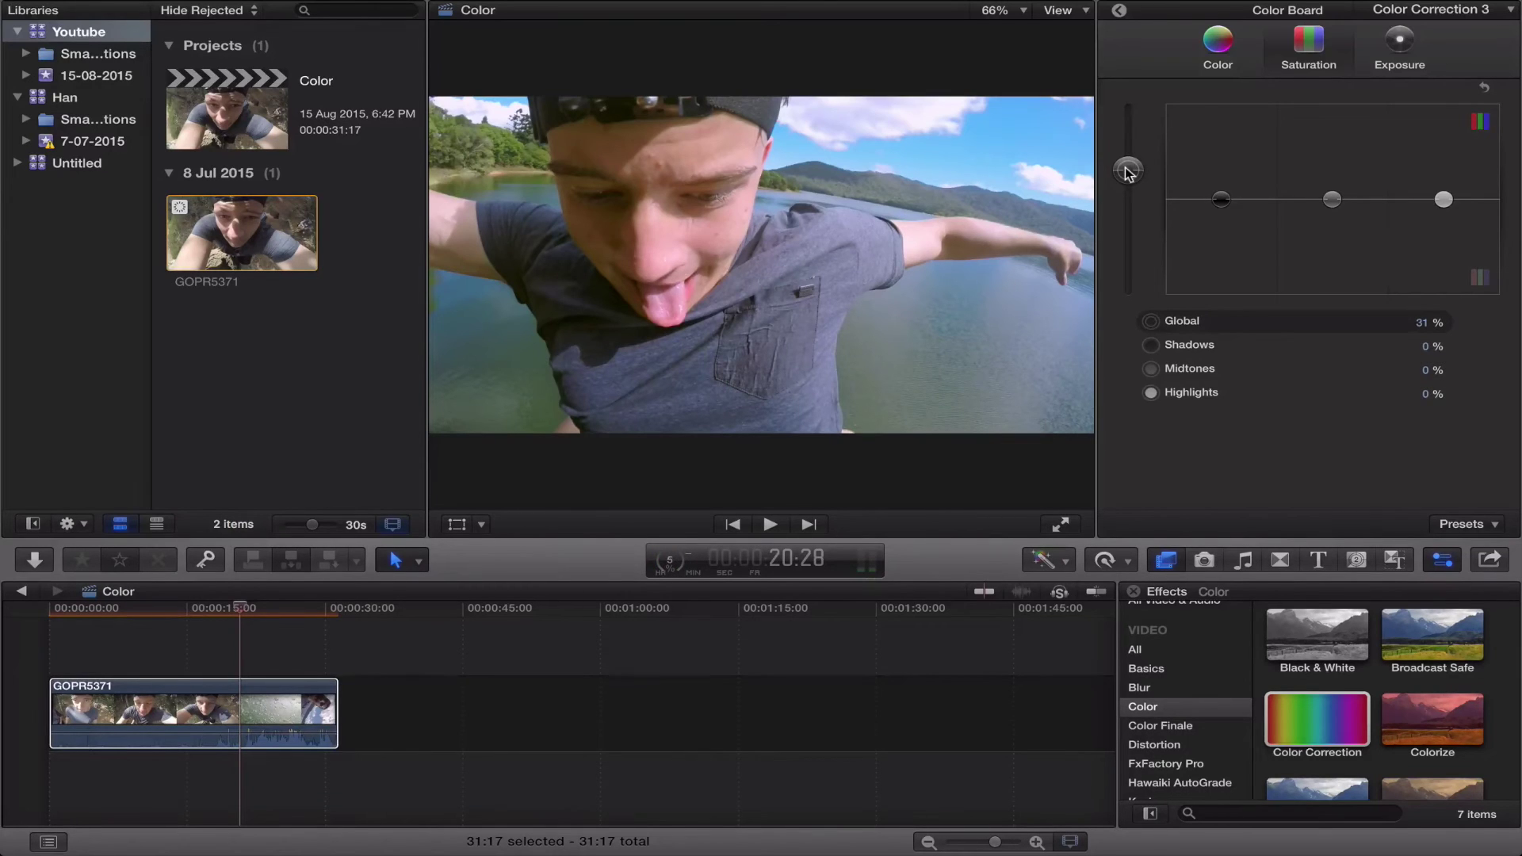
left_click_drag(1128, 173, 1128, 202)
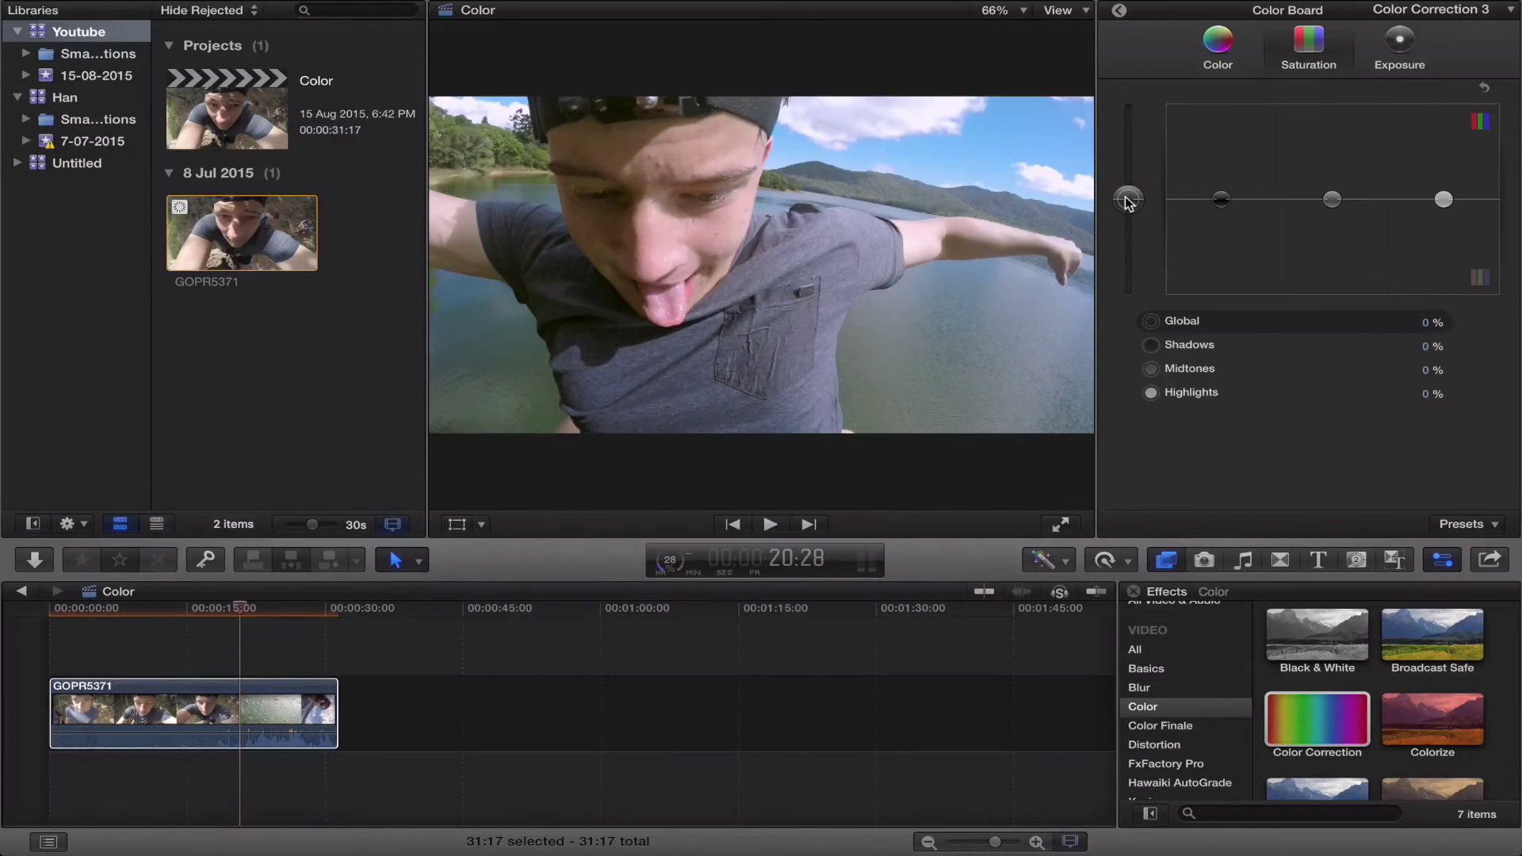
Step: Raise saturation to 11% in shadows and highlights and 8% in midtones
left_click(1219, 202)
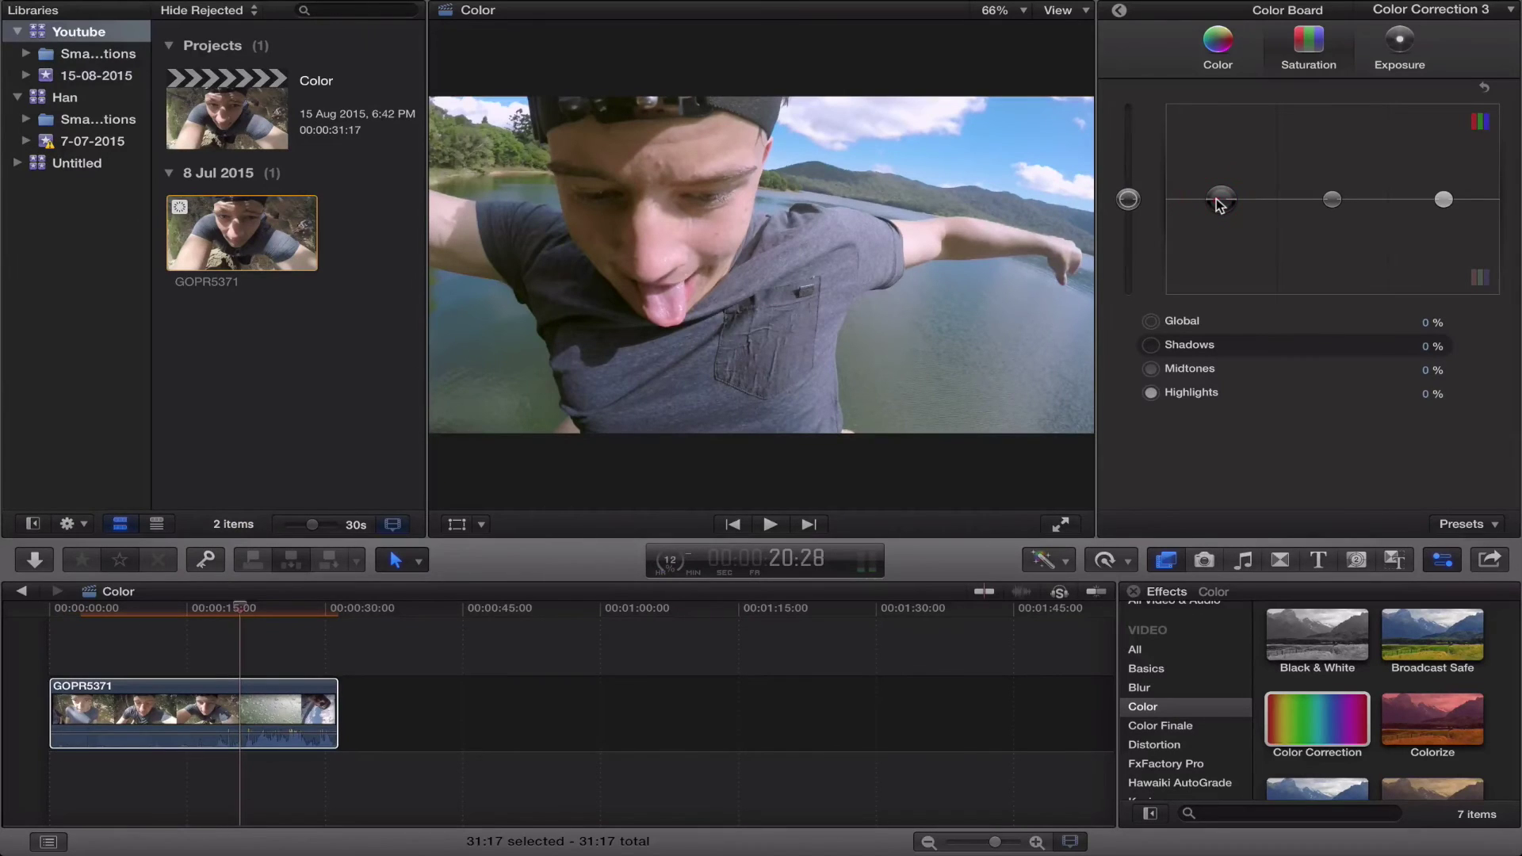
left_click_drag(1219, 203, 1219, 196)
left_click_drag(1444, 199, 1444, 190)
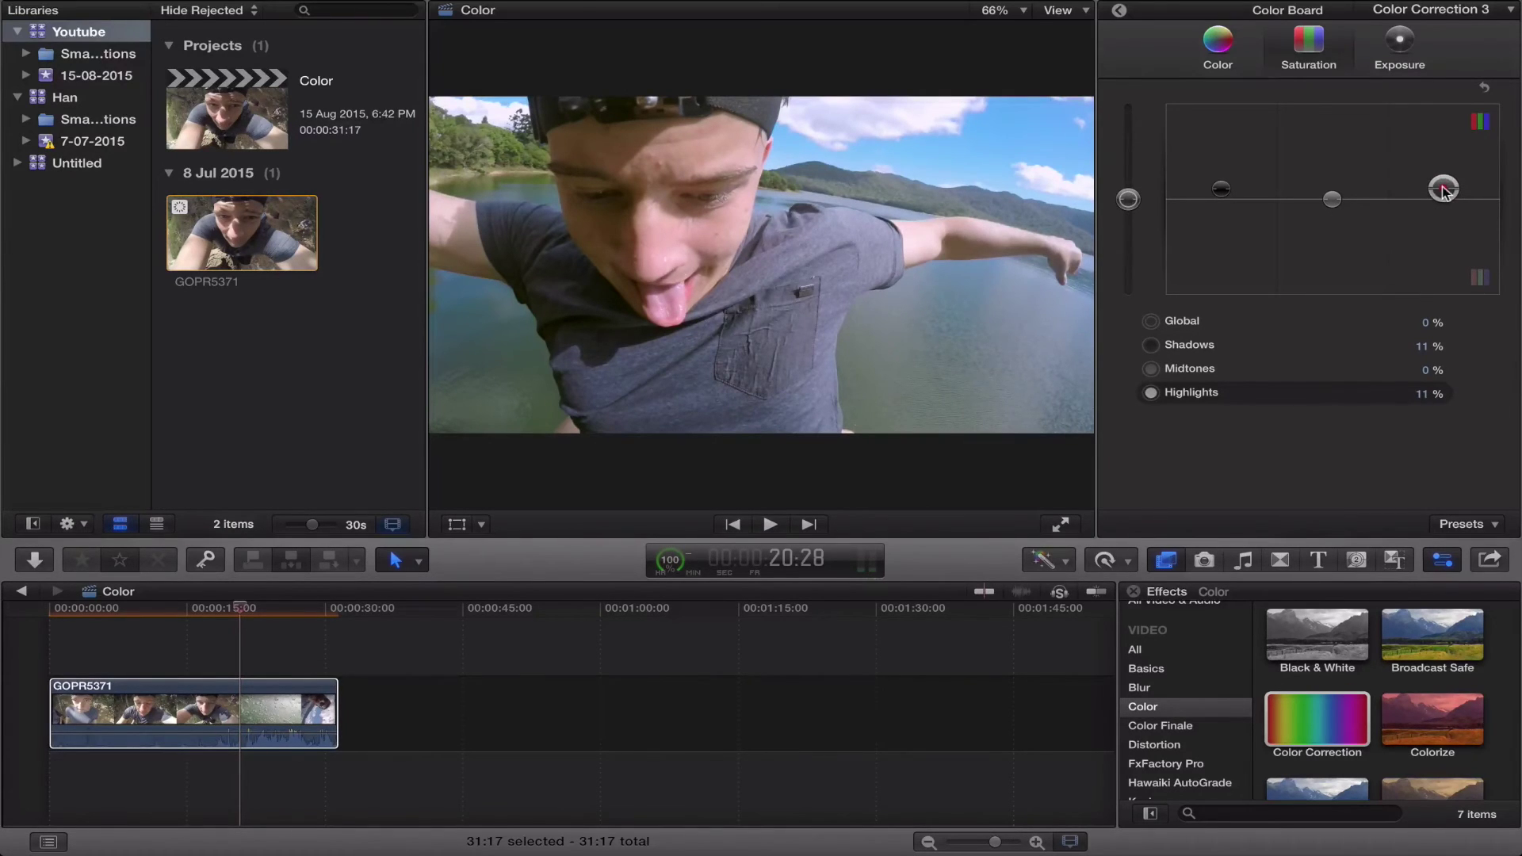
left_click_drag(1332, 200, 1336, 198)
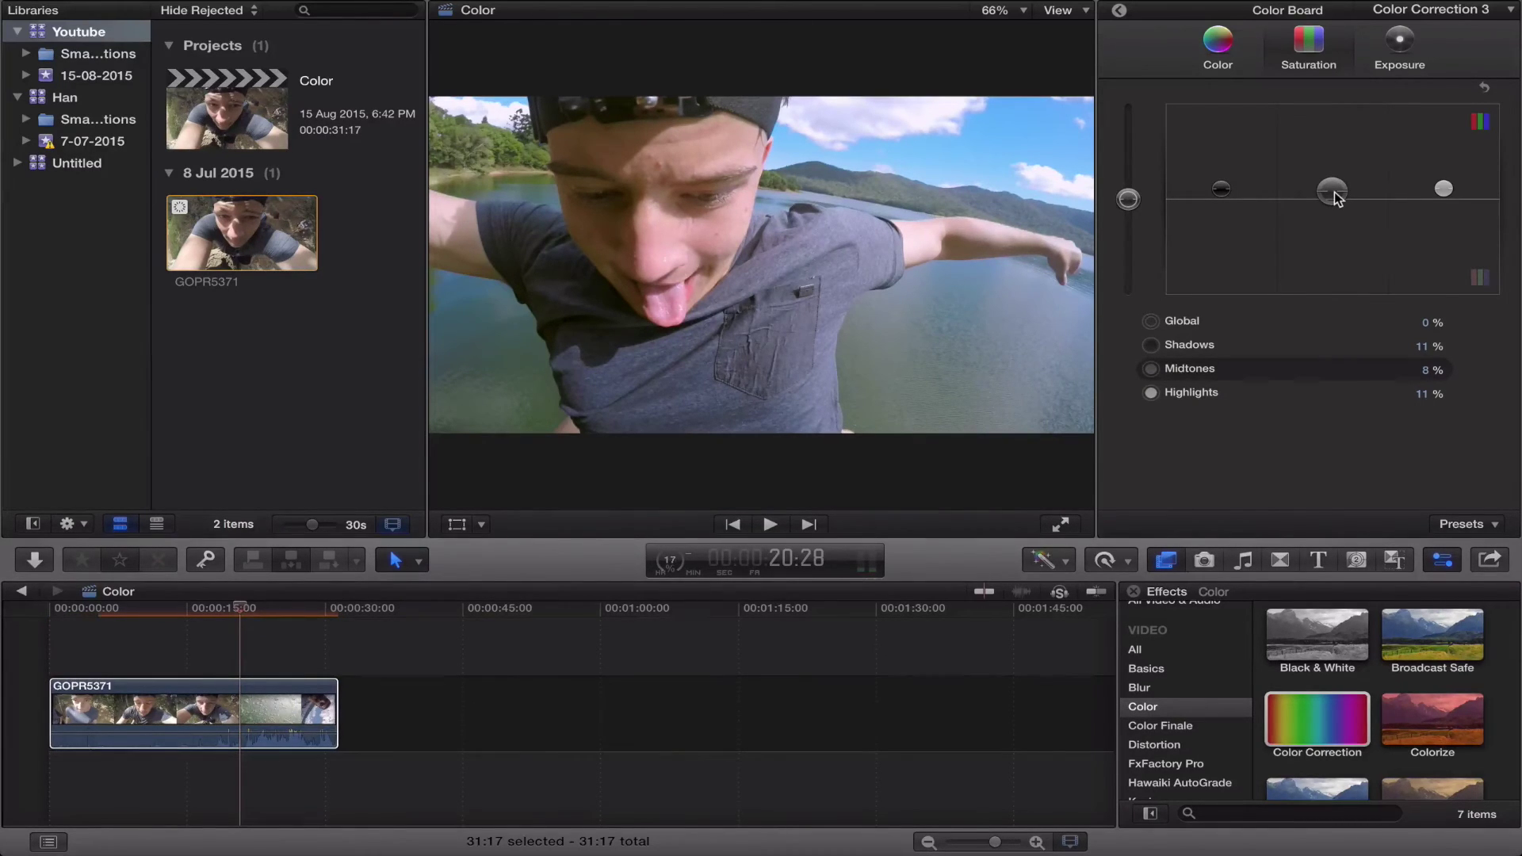
left_click(1118, 9)
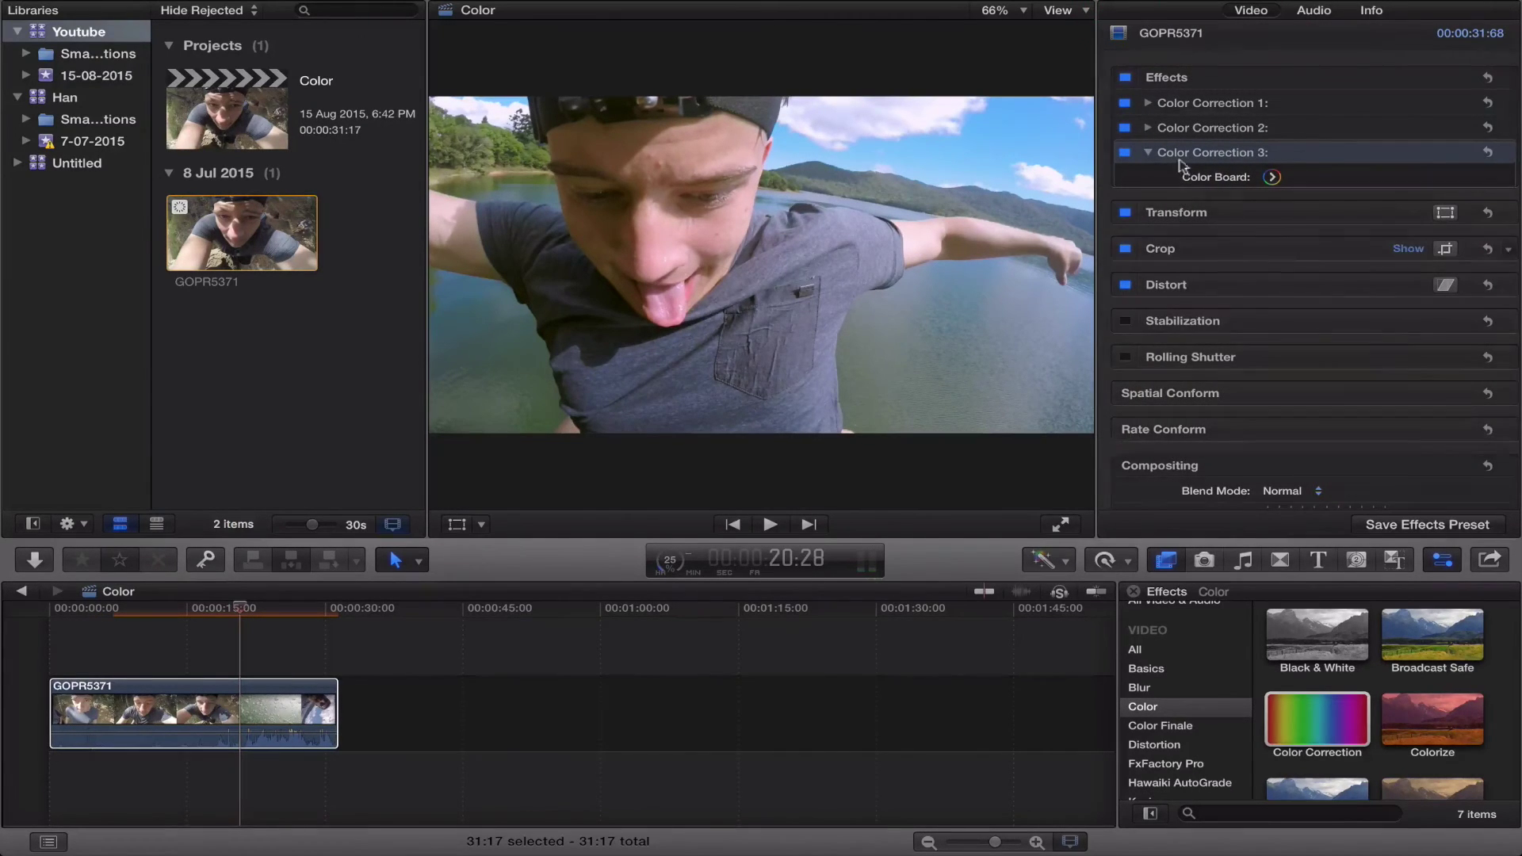
Step: Collapse Color Correction 3, toggle Color Correction 1, then switch all effects off and back on
left_click(1146, 152)
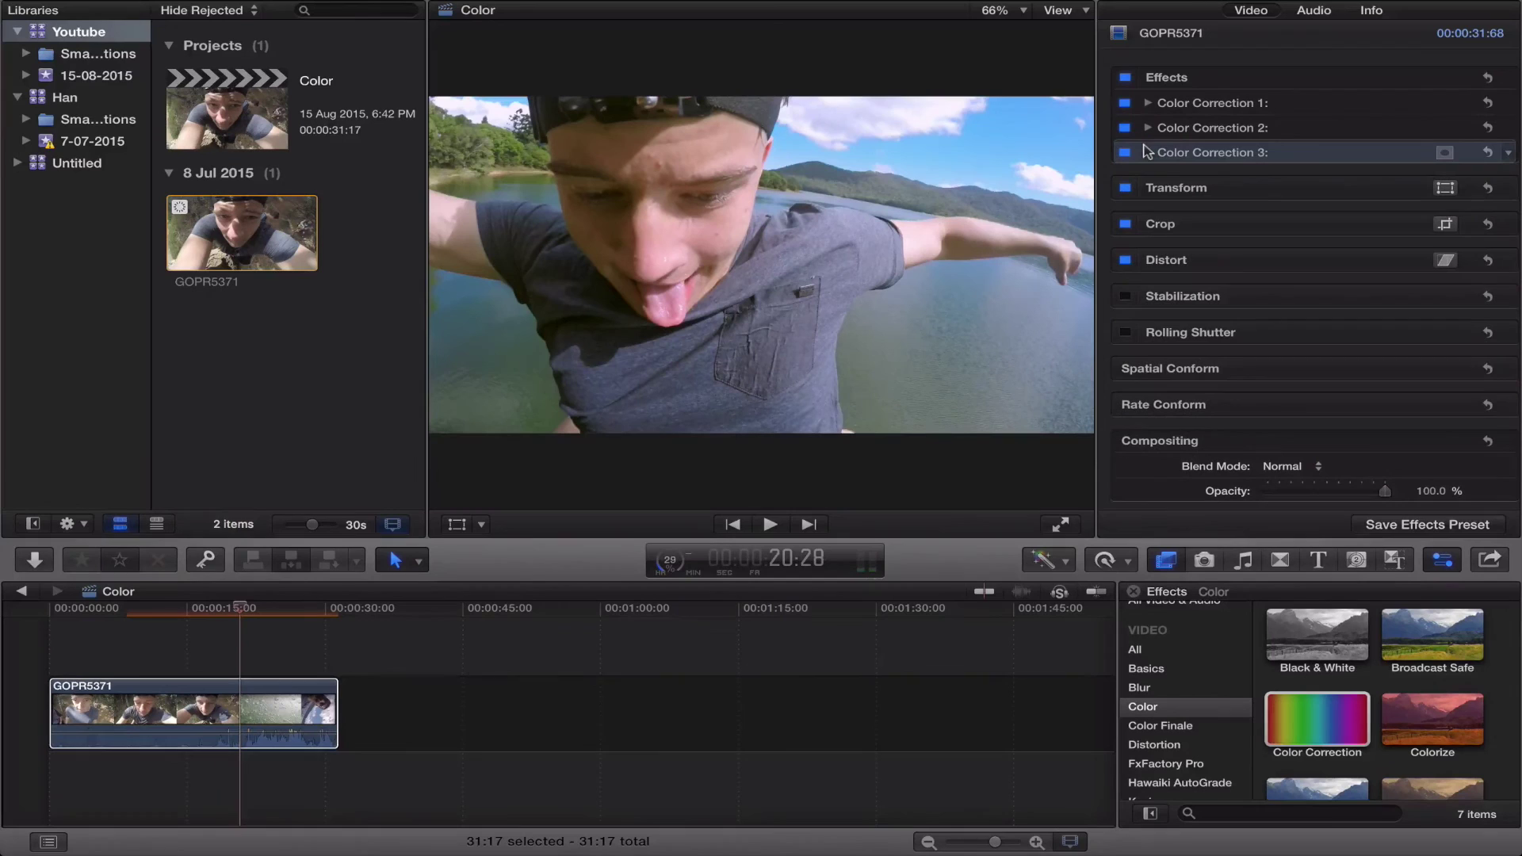
key("shift")
key("shift")
left_click(1124, 103)
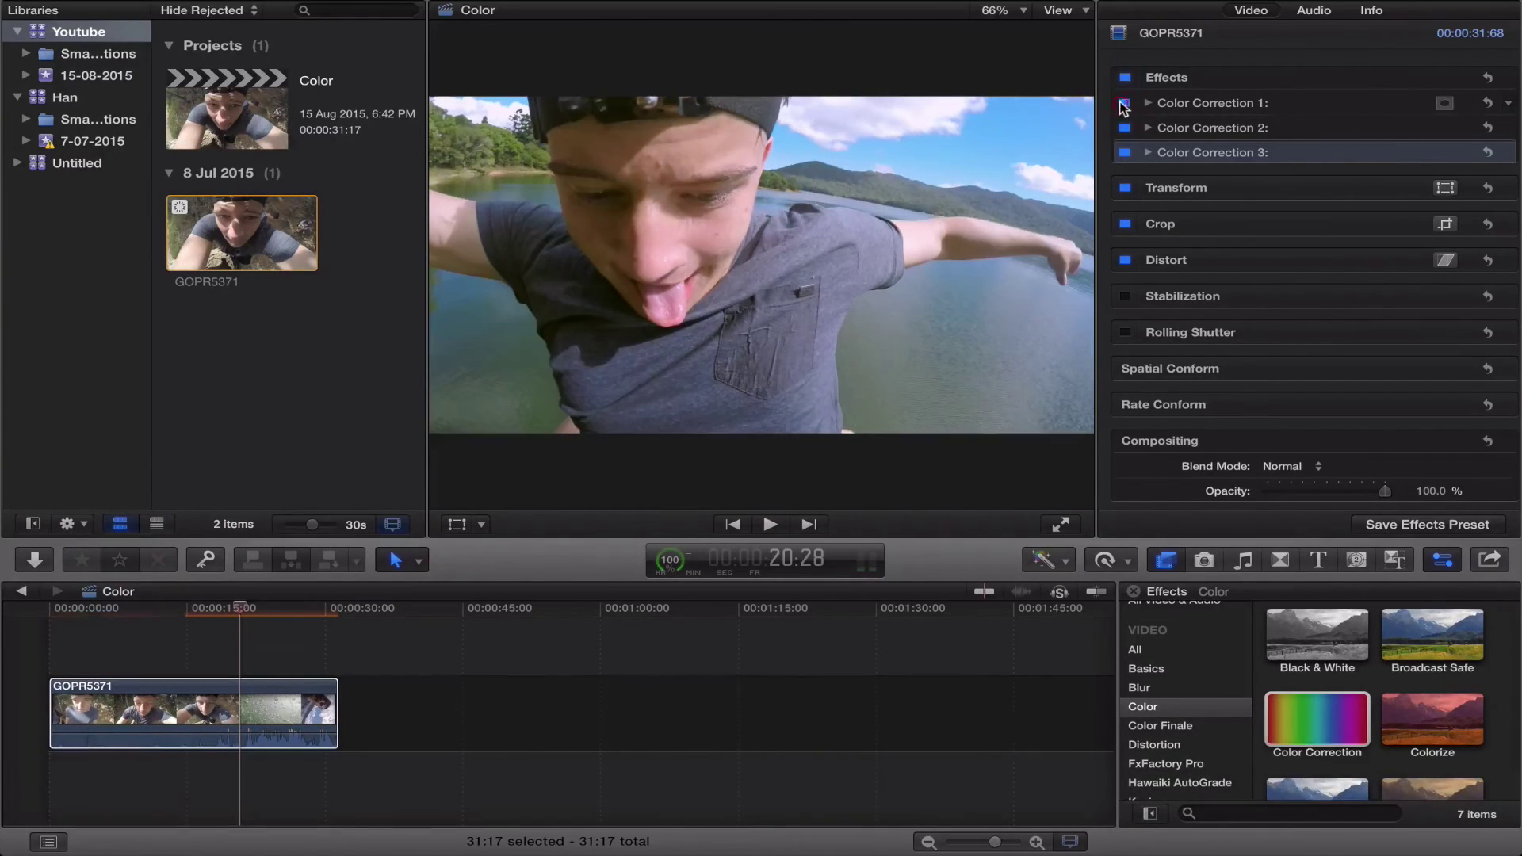
left_click(1124, 78)
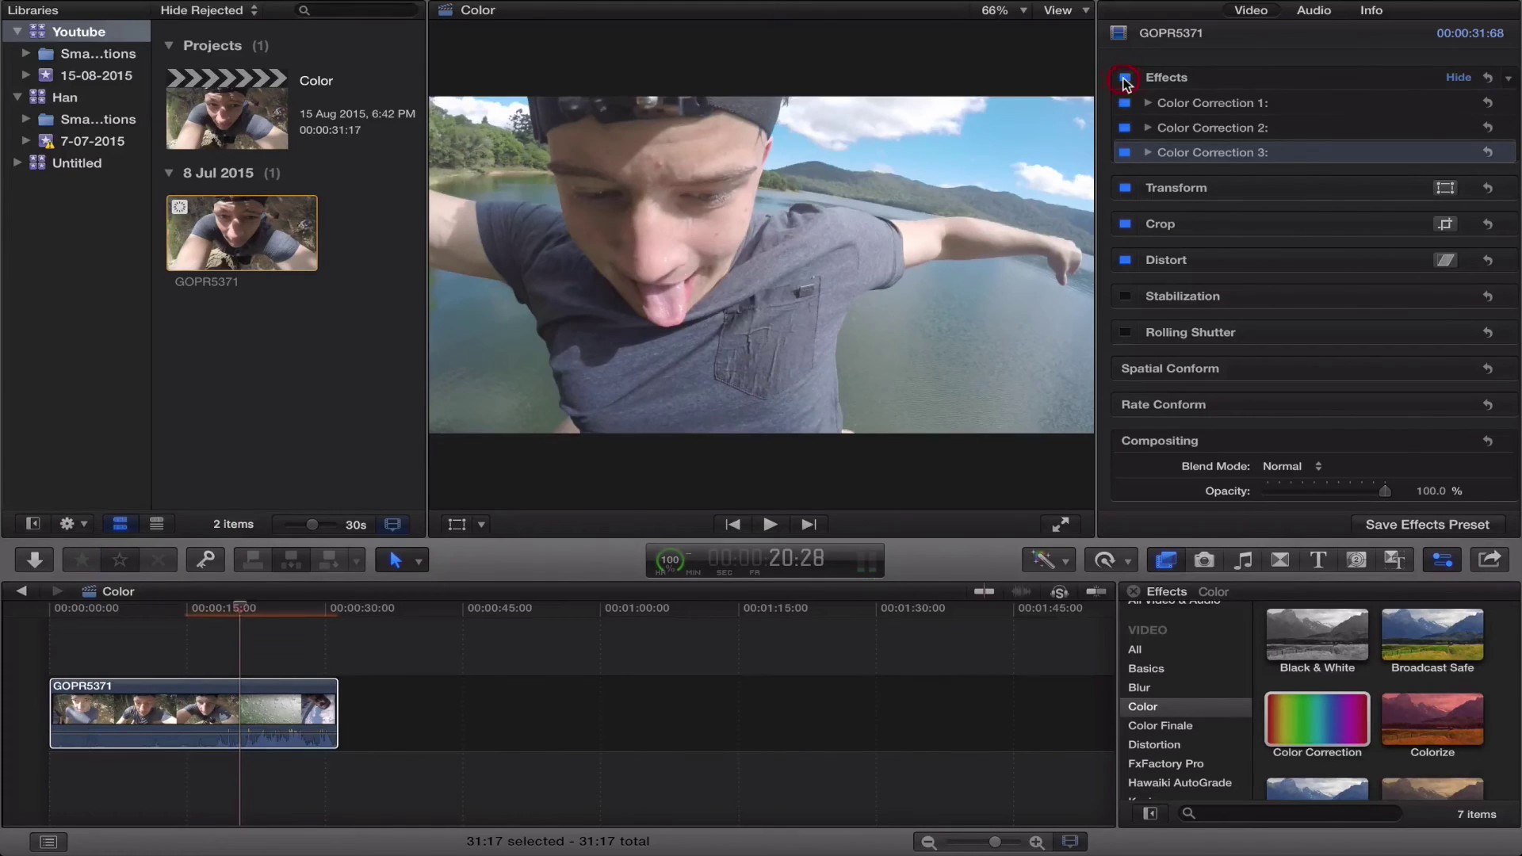
left_click(1125, 79)
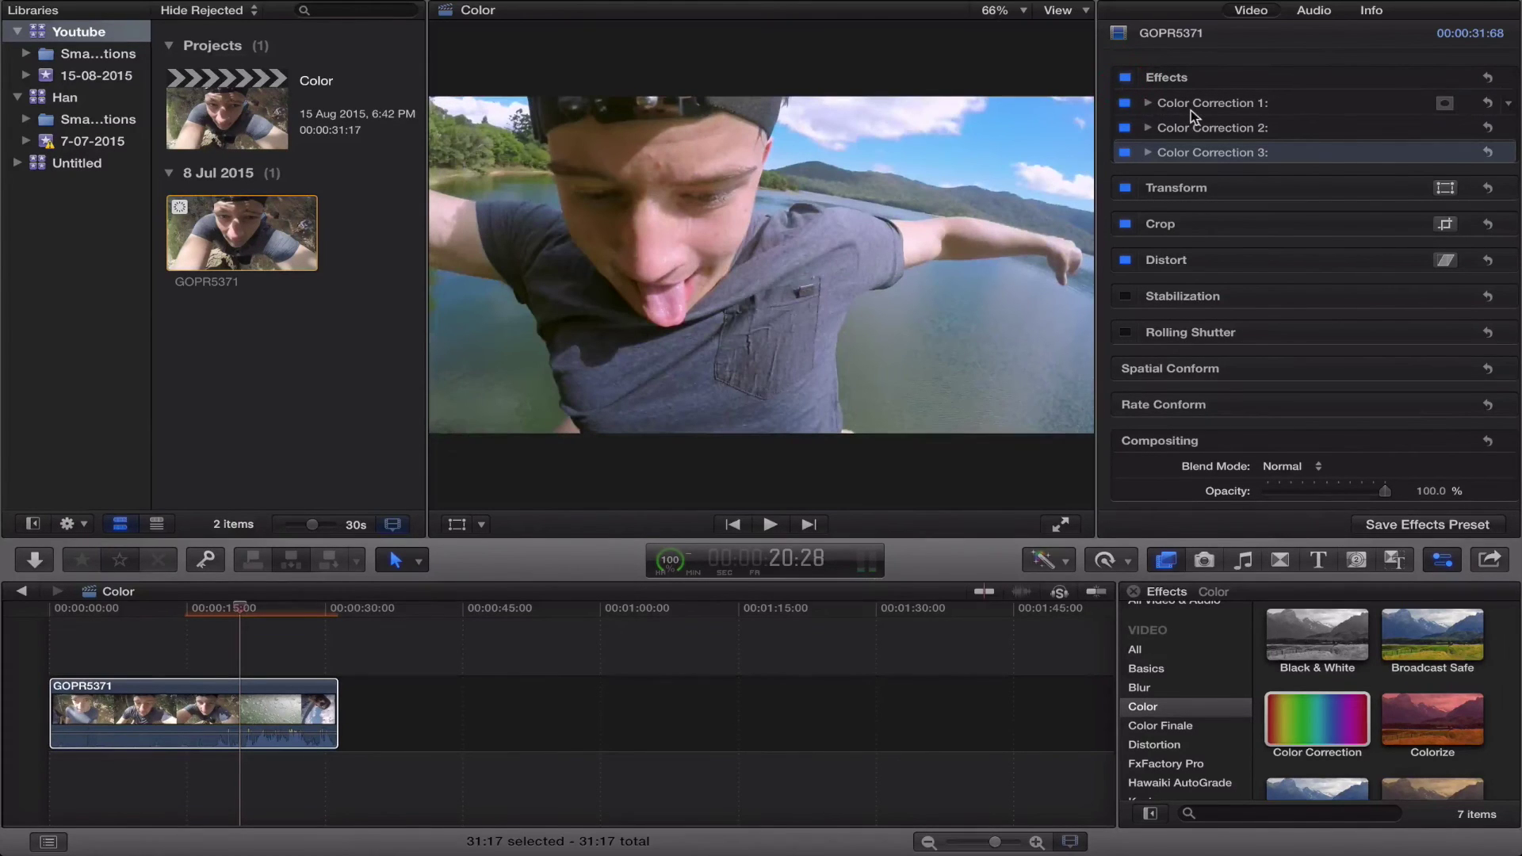